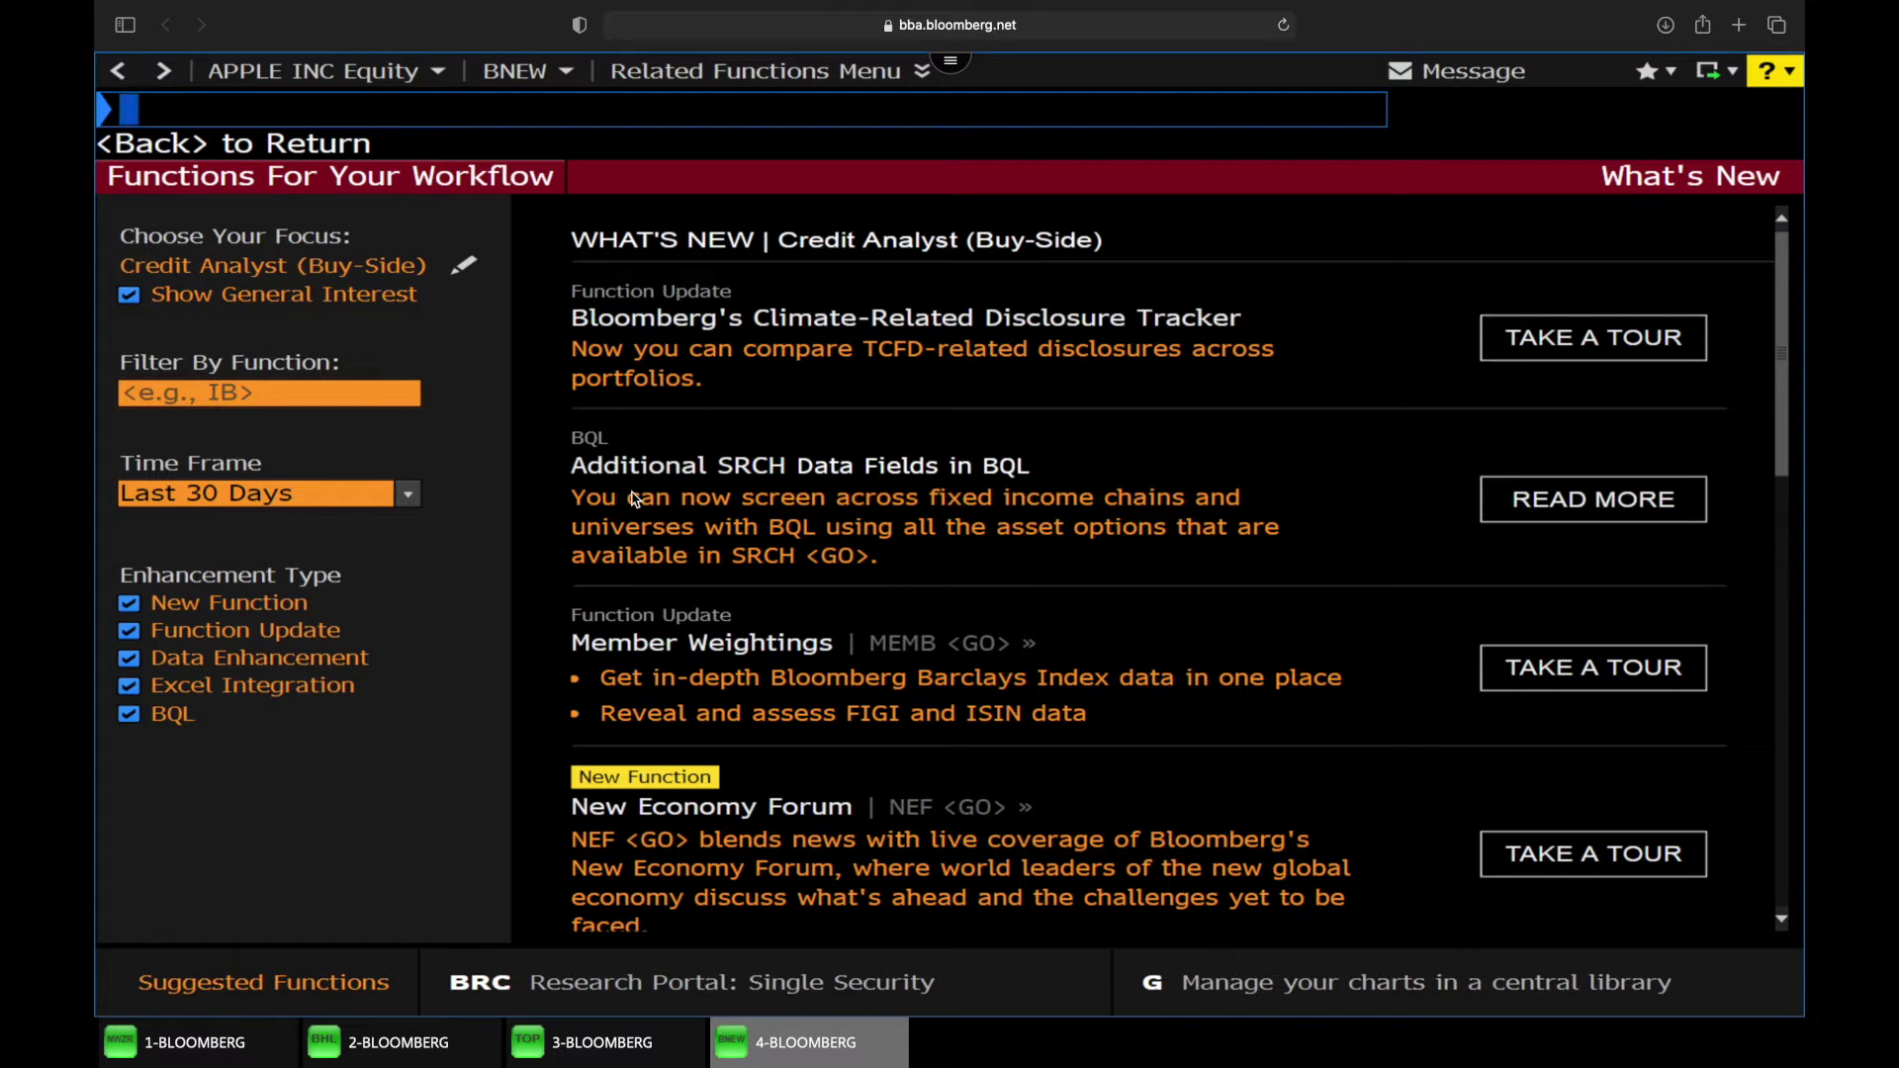
Search Bloomberg for 'APPLE INC' and open the Apple Inc equity analysis menu.
text(AA)
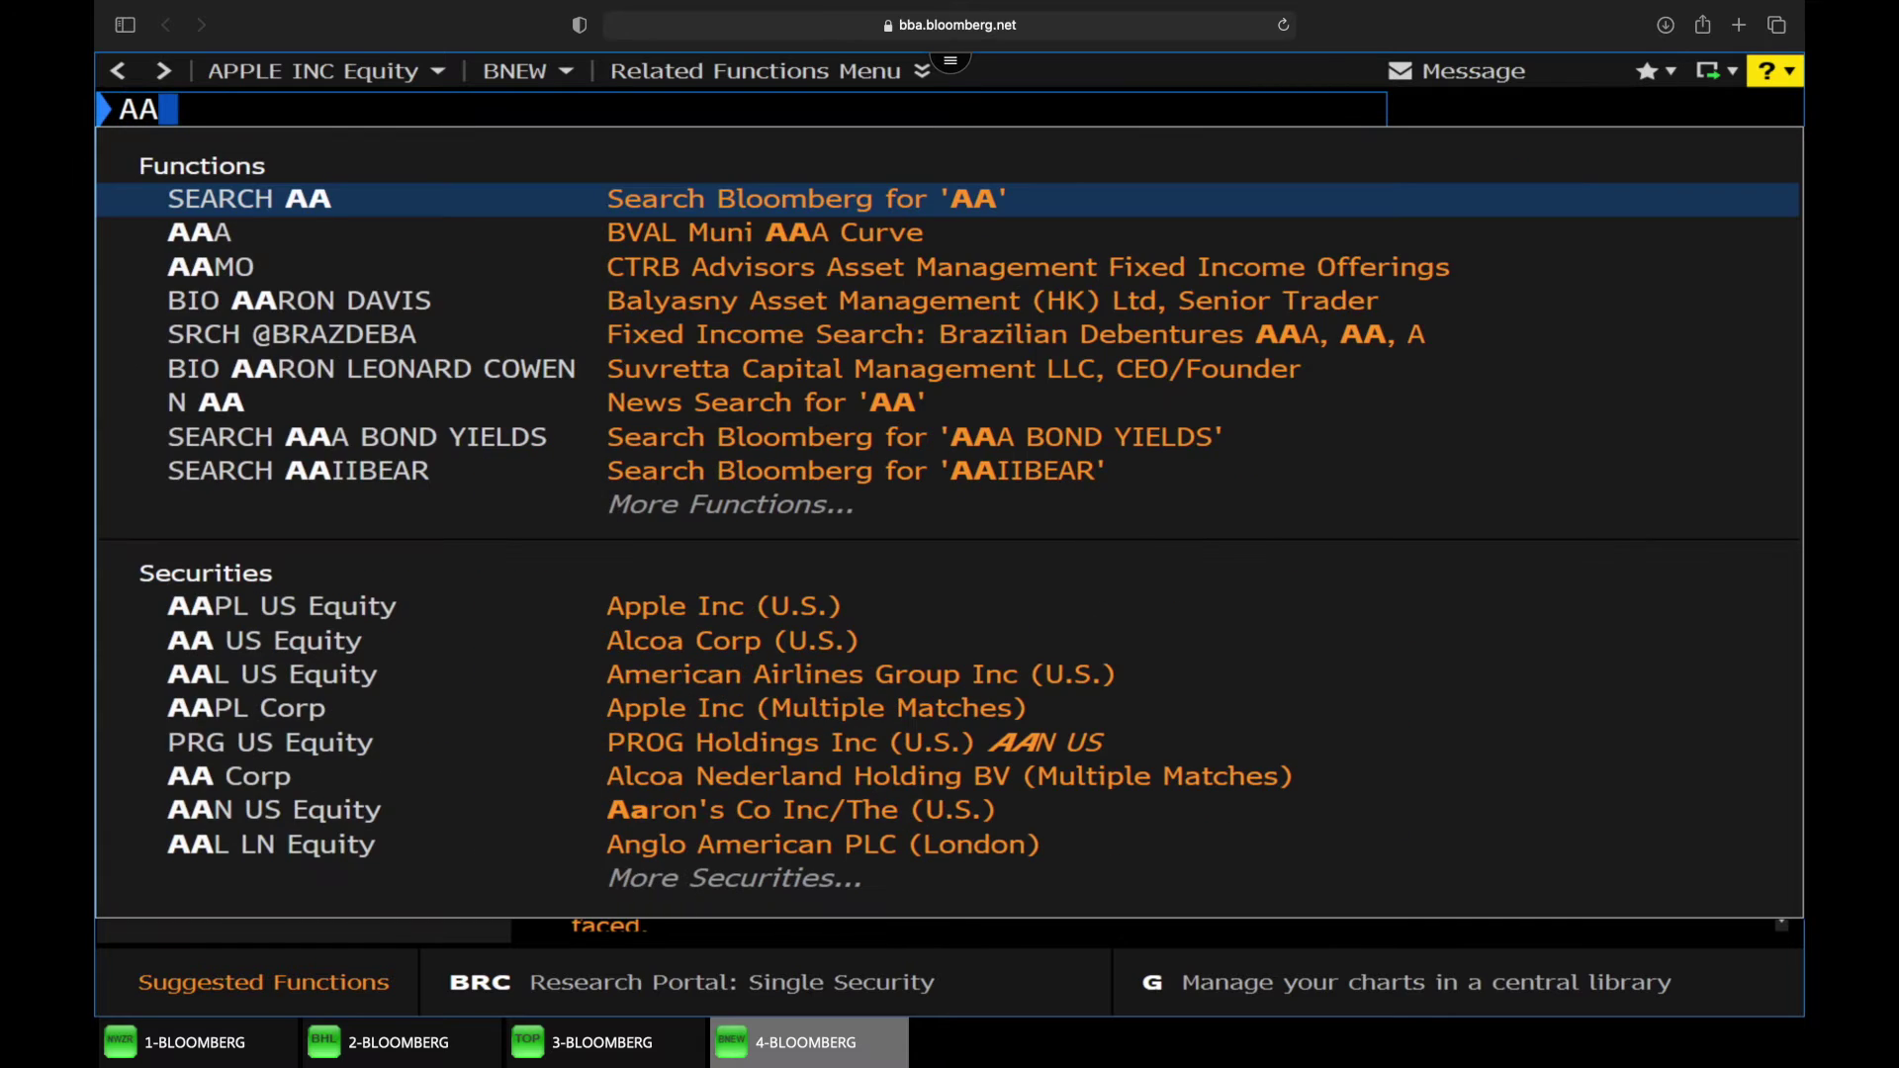
key(BackSpace)
text(PPLE INC)
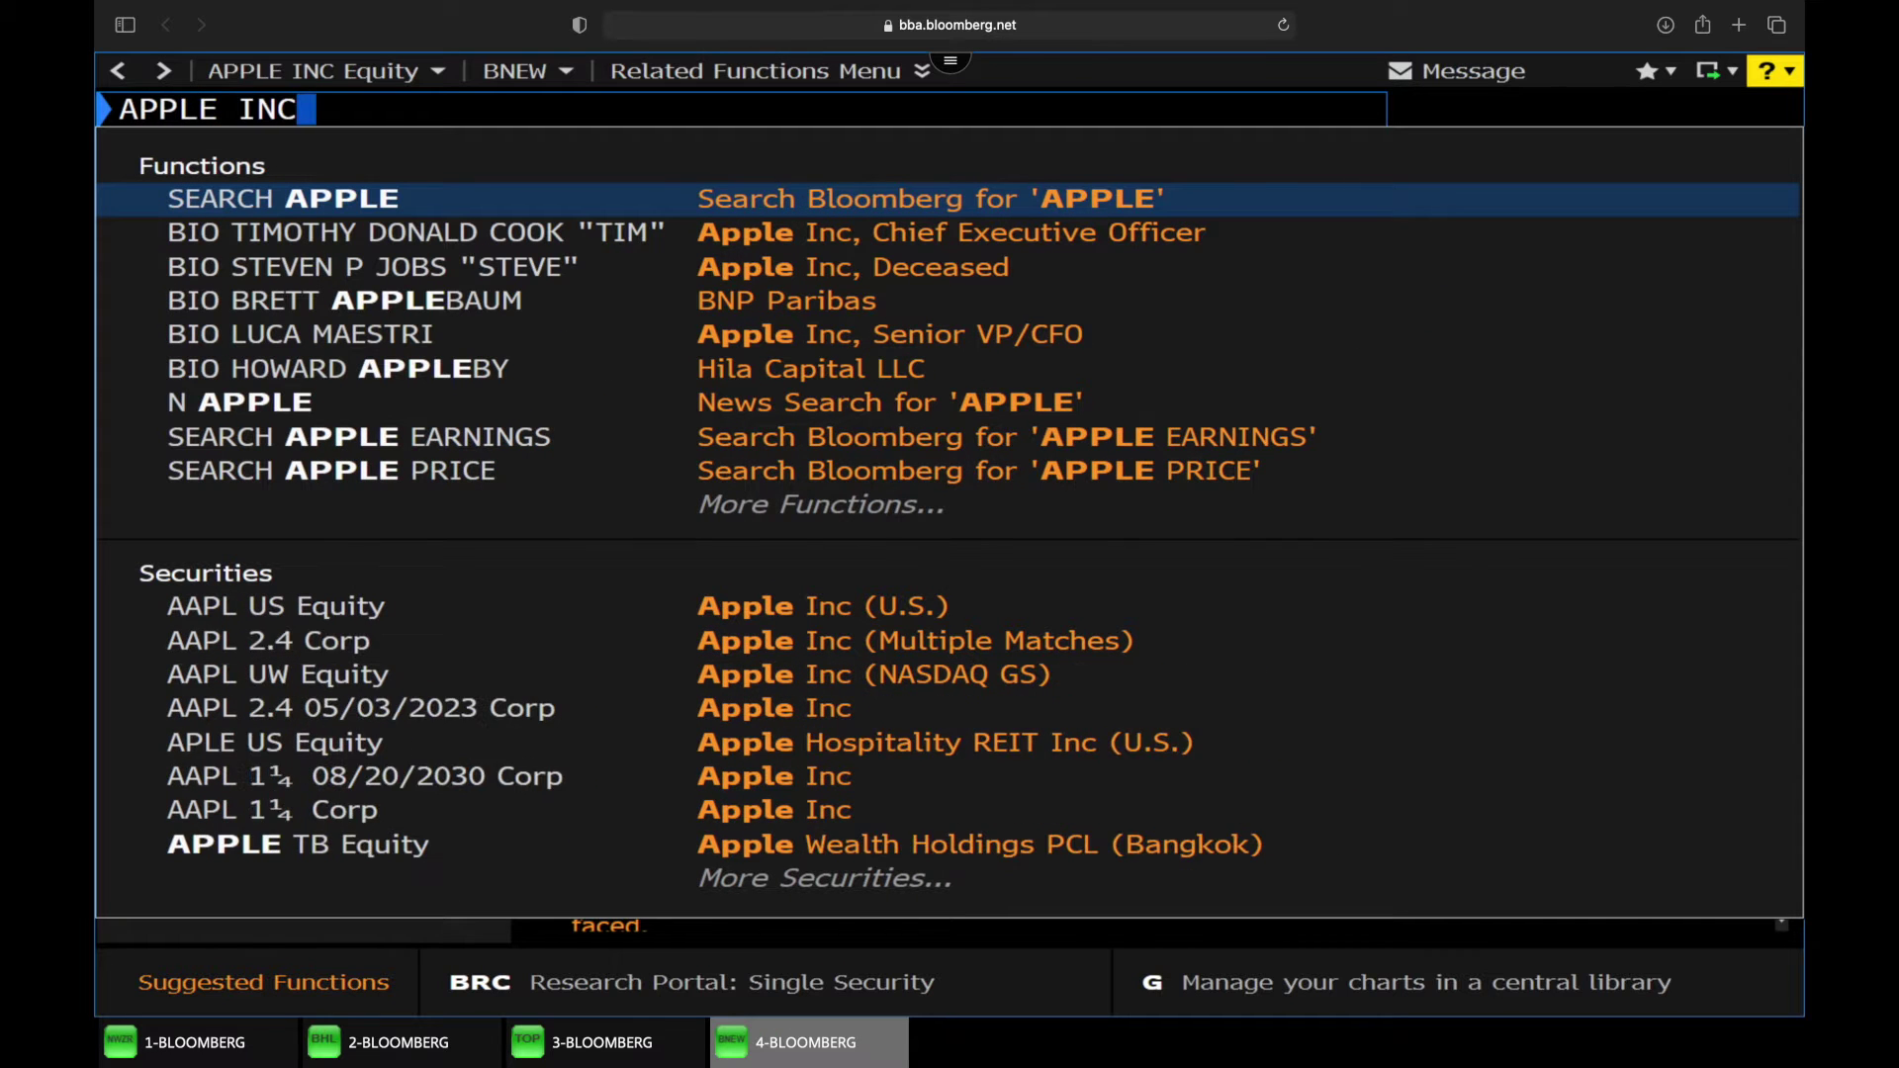
key(Return)
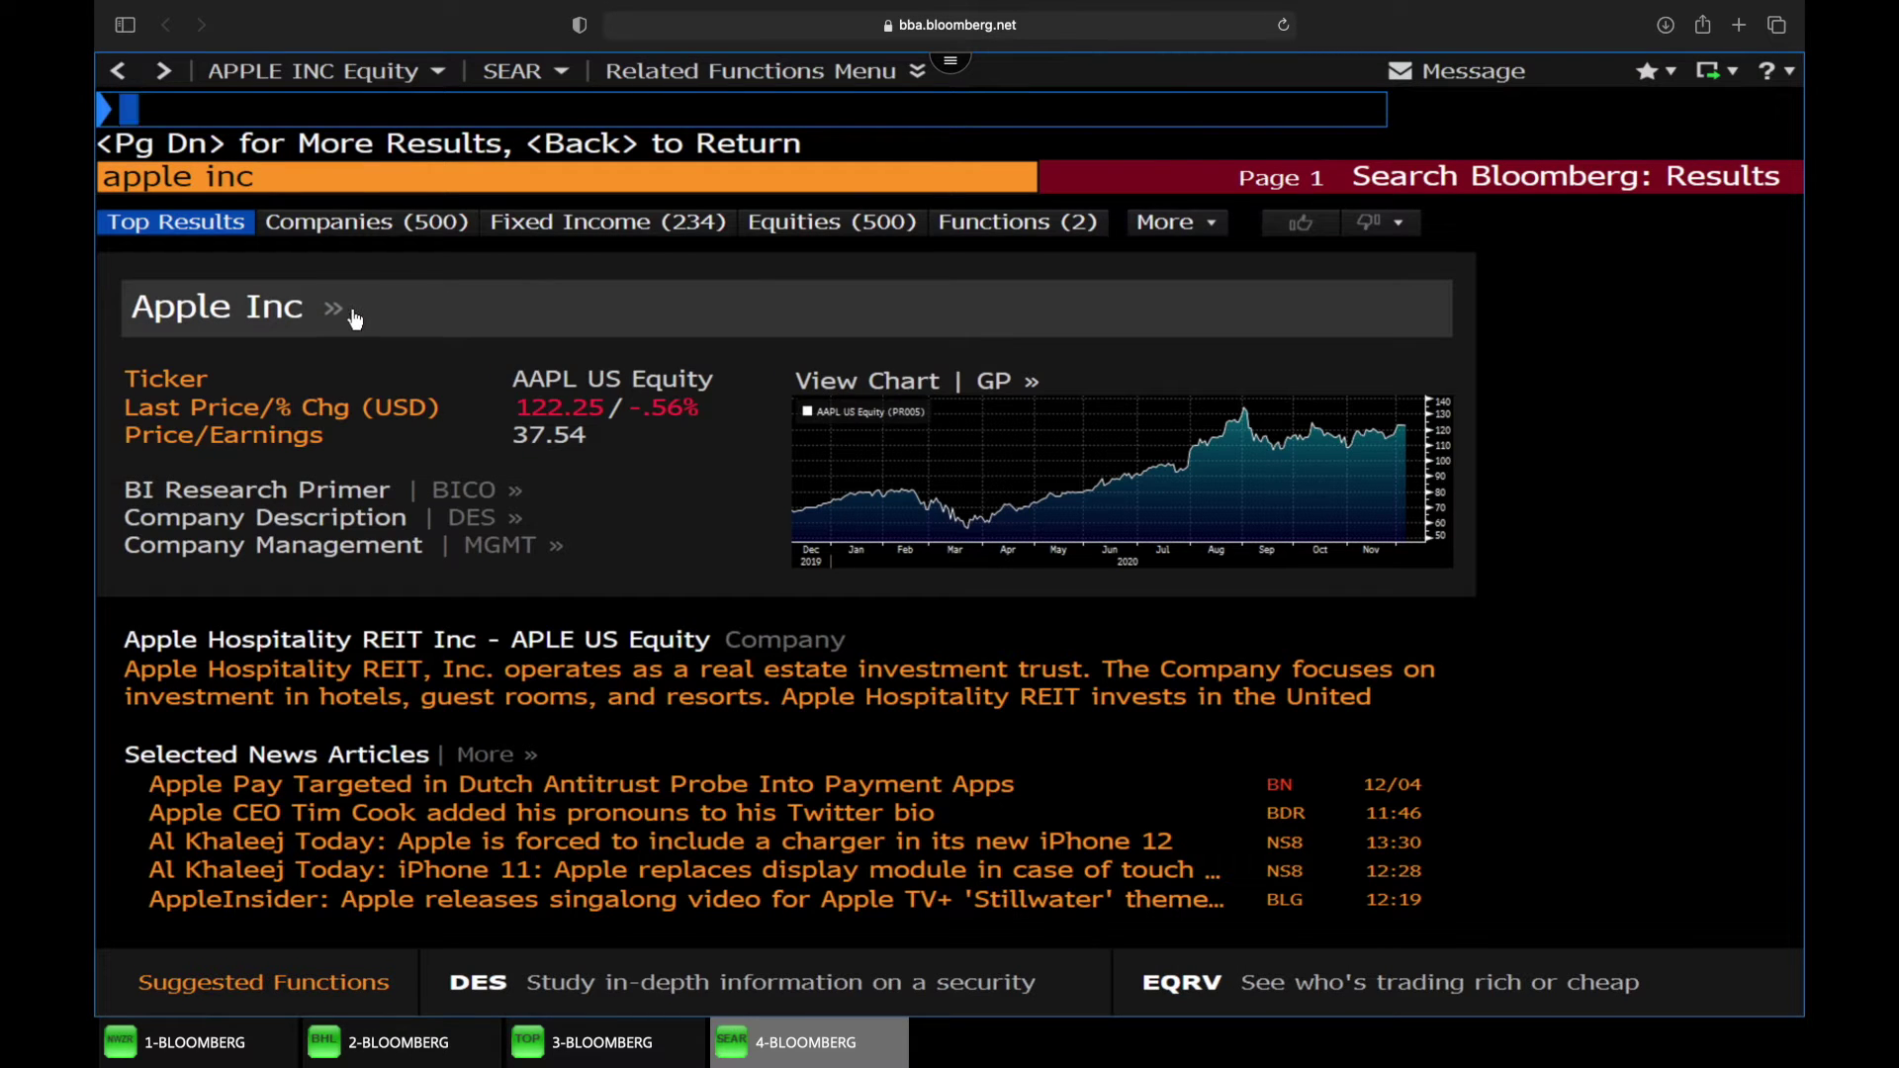
click(379, 314)
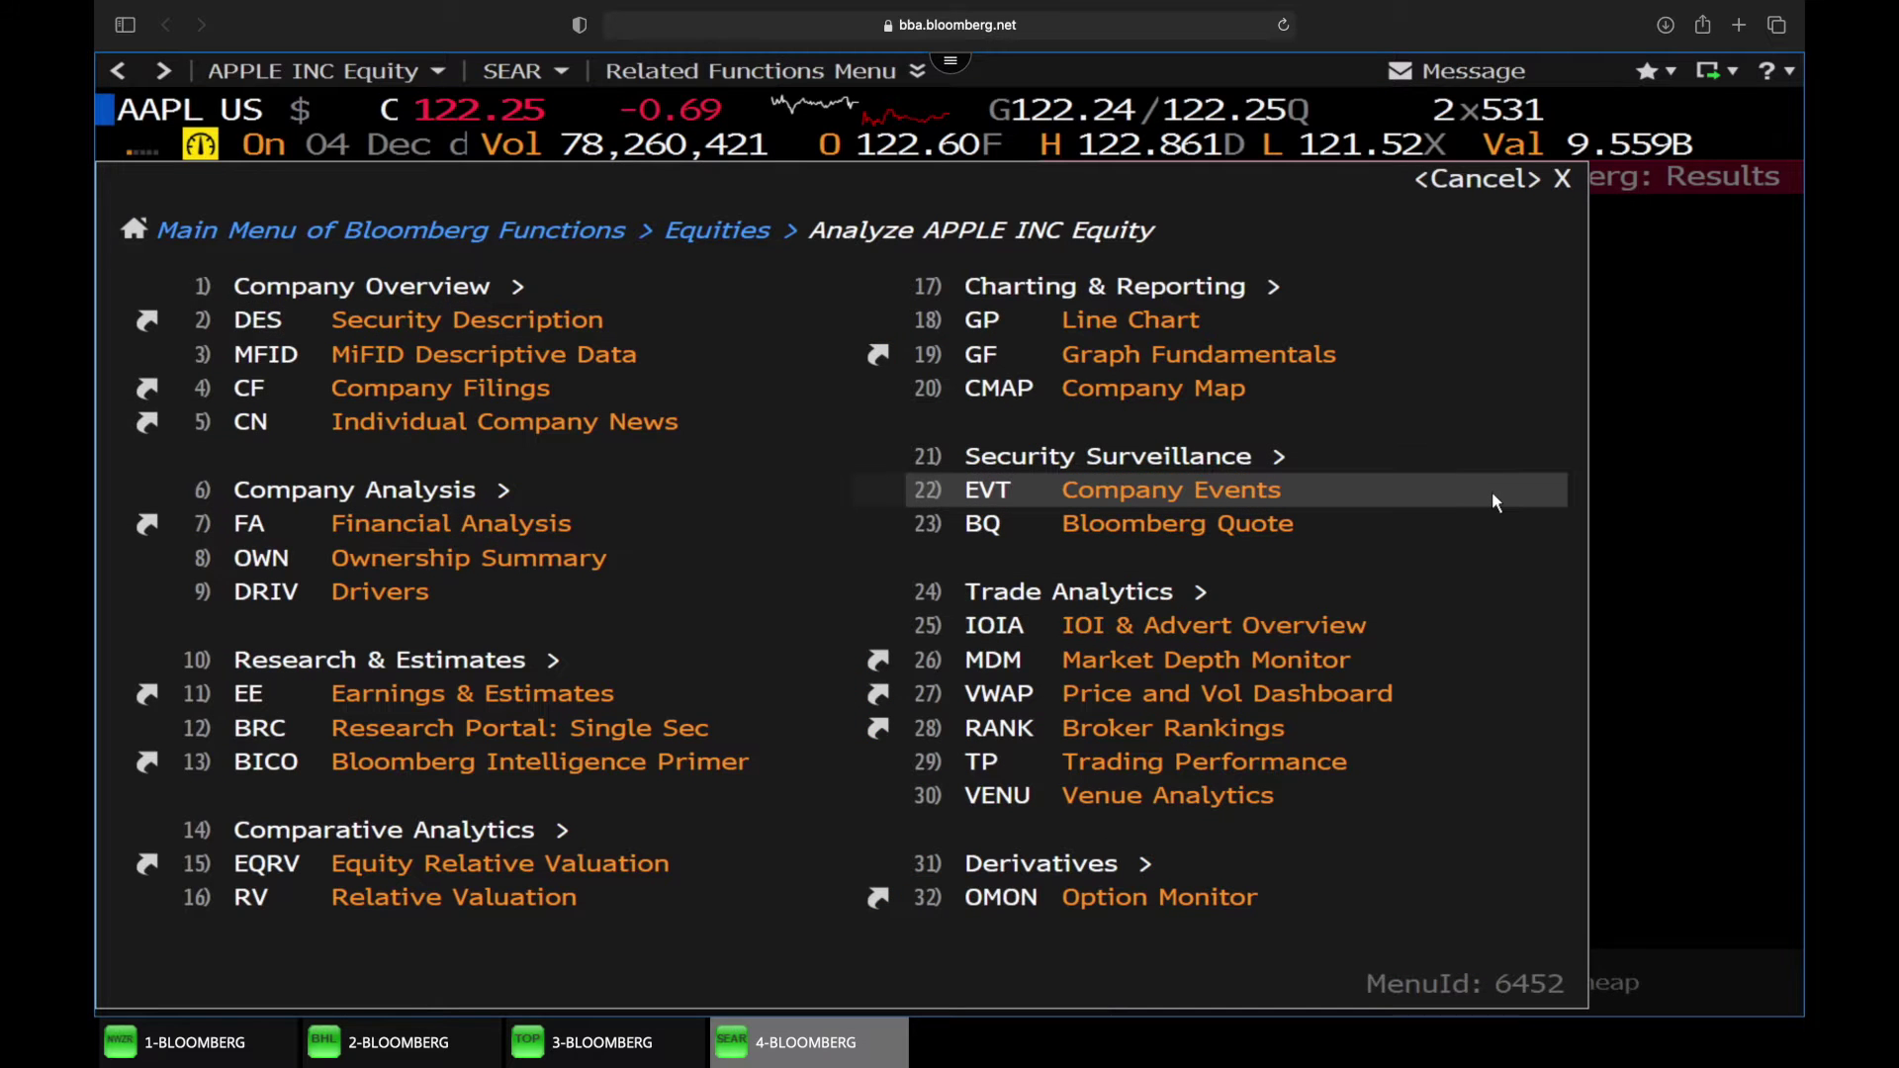
Run FA for Apple and switch to the adjusted income statement.
text(FA)
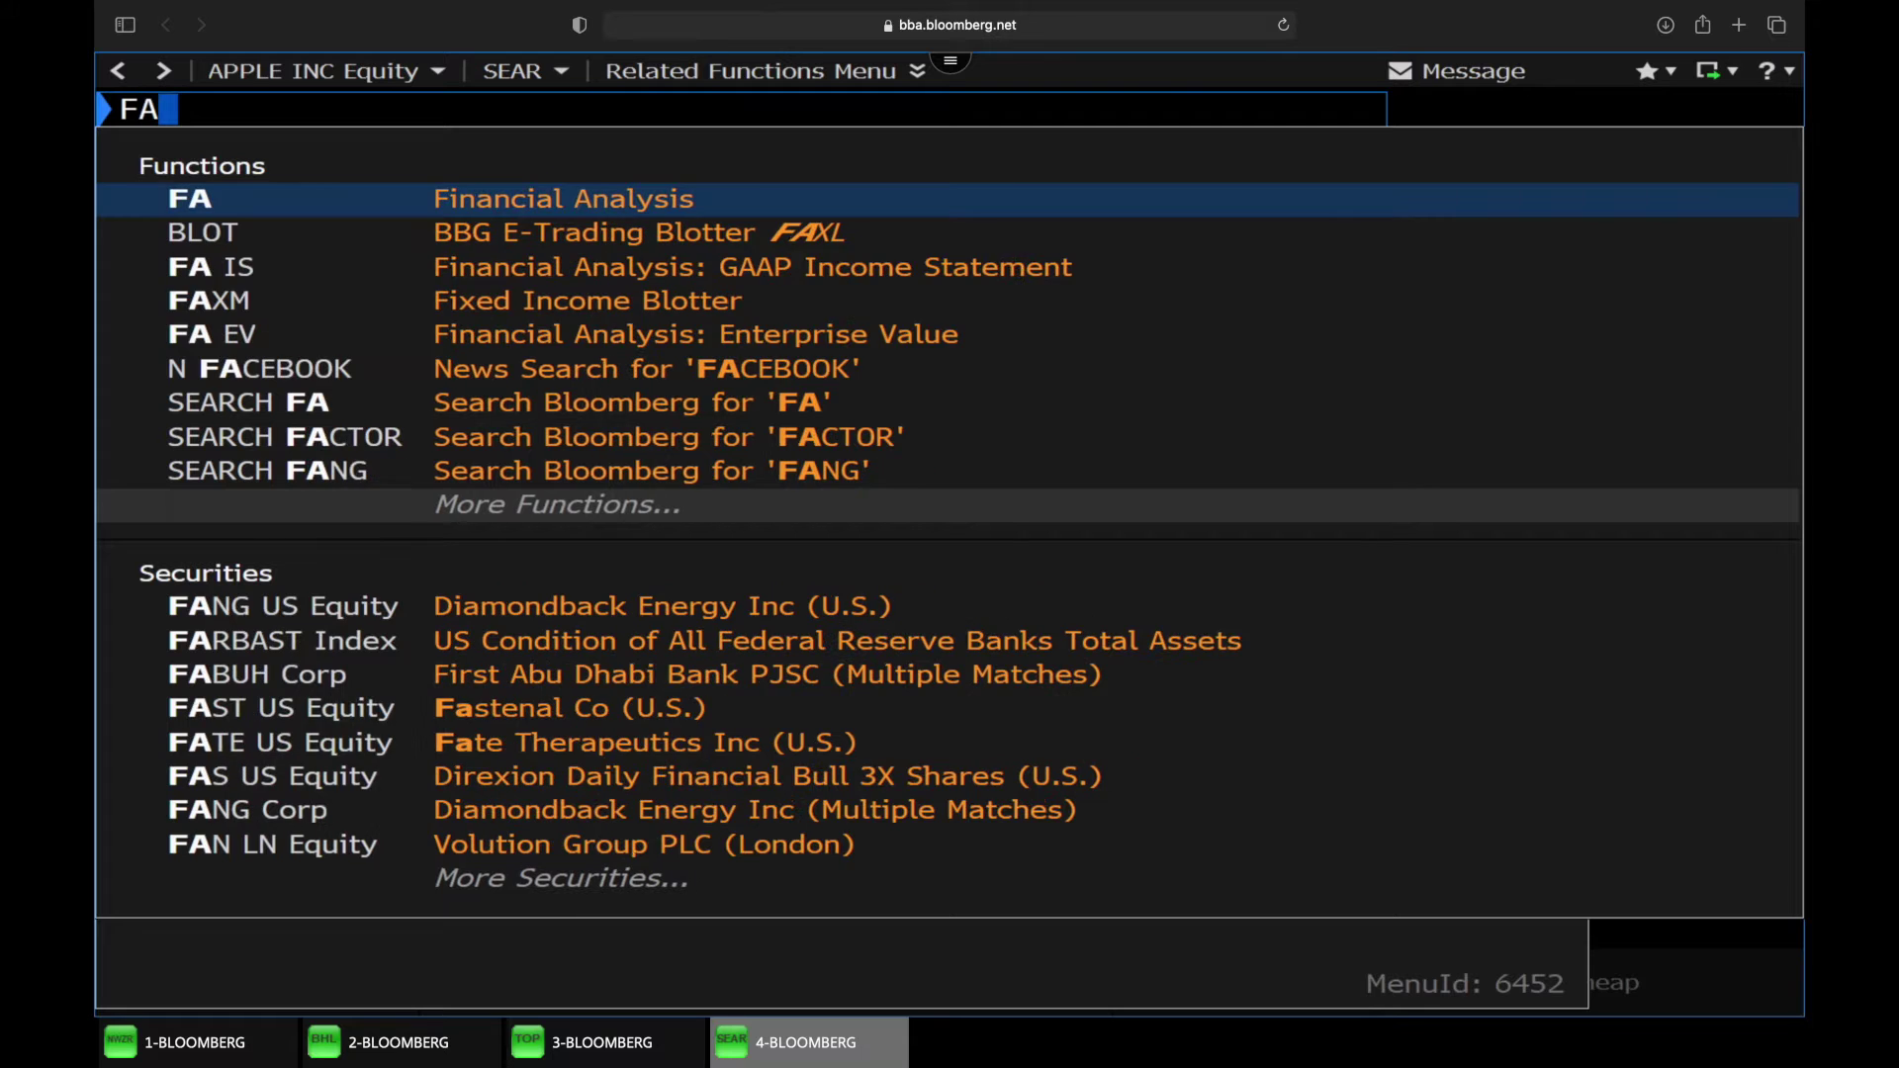
key(Return)
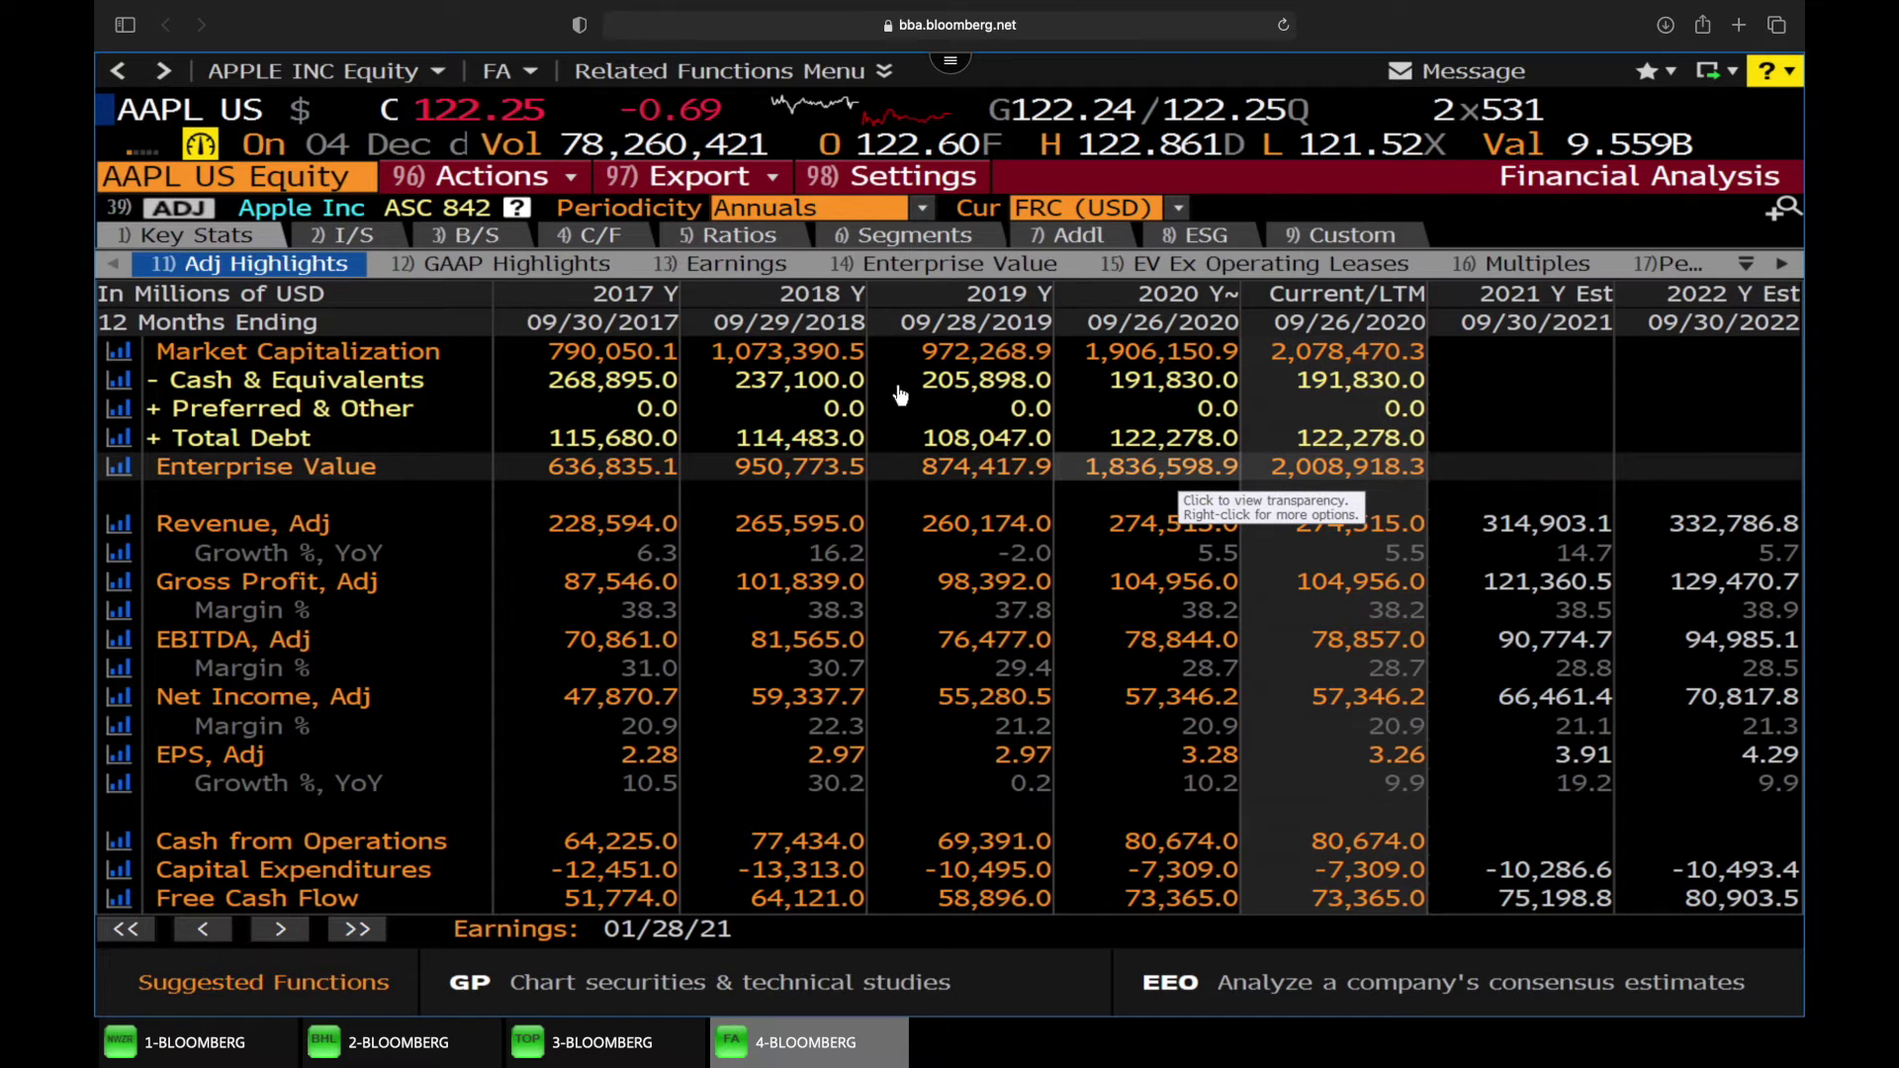
click(343, 235)
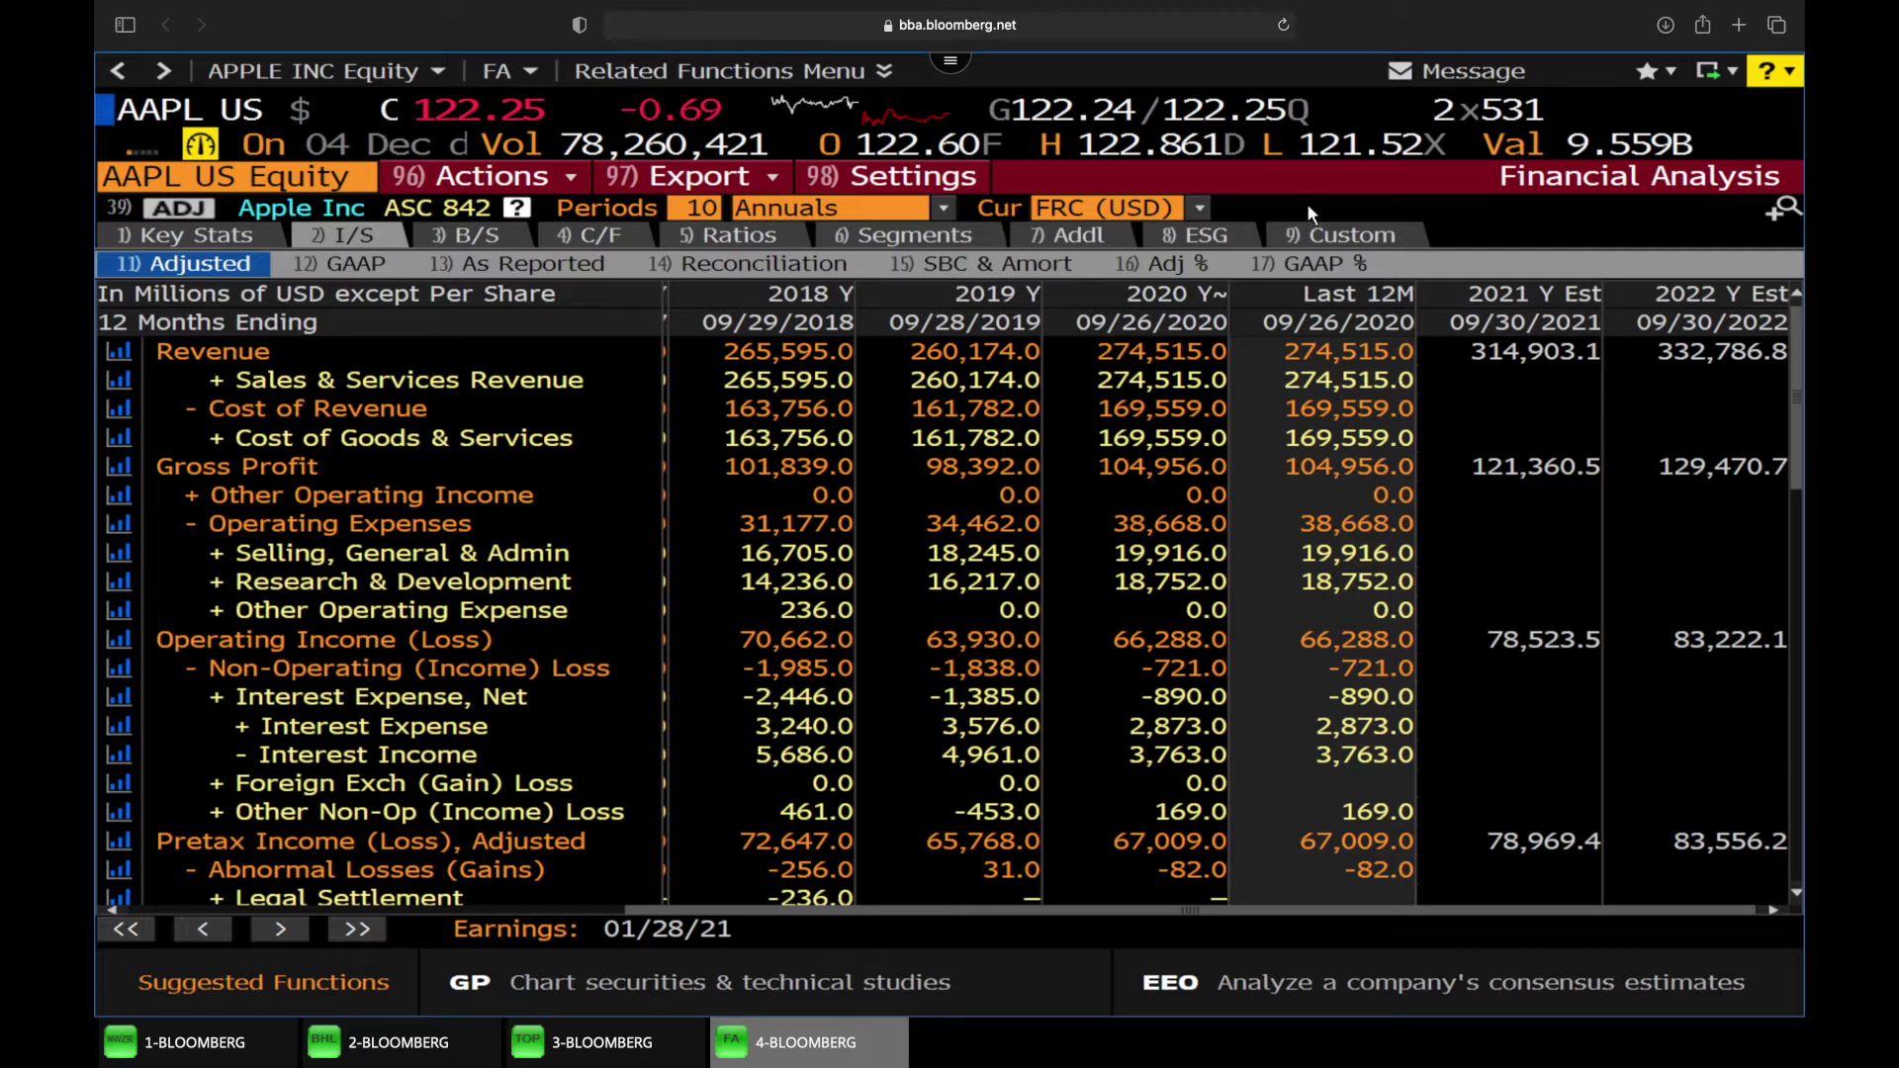
Export the adjusted income statement to Excel using the Current Template option.
click(775, 179)
mouse_move(733, 267)
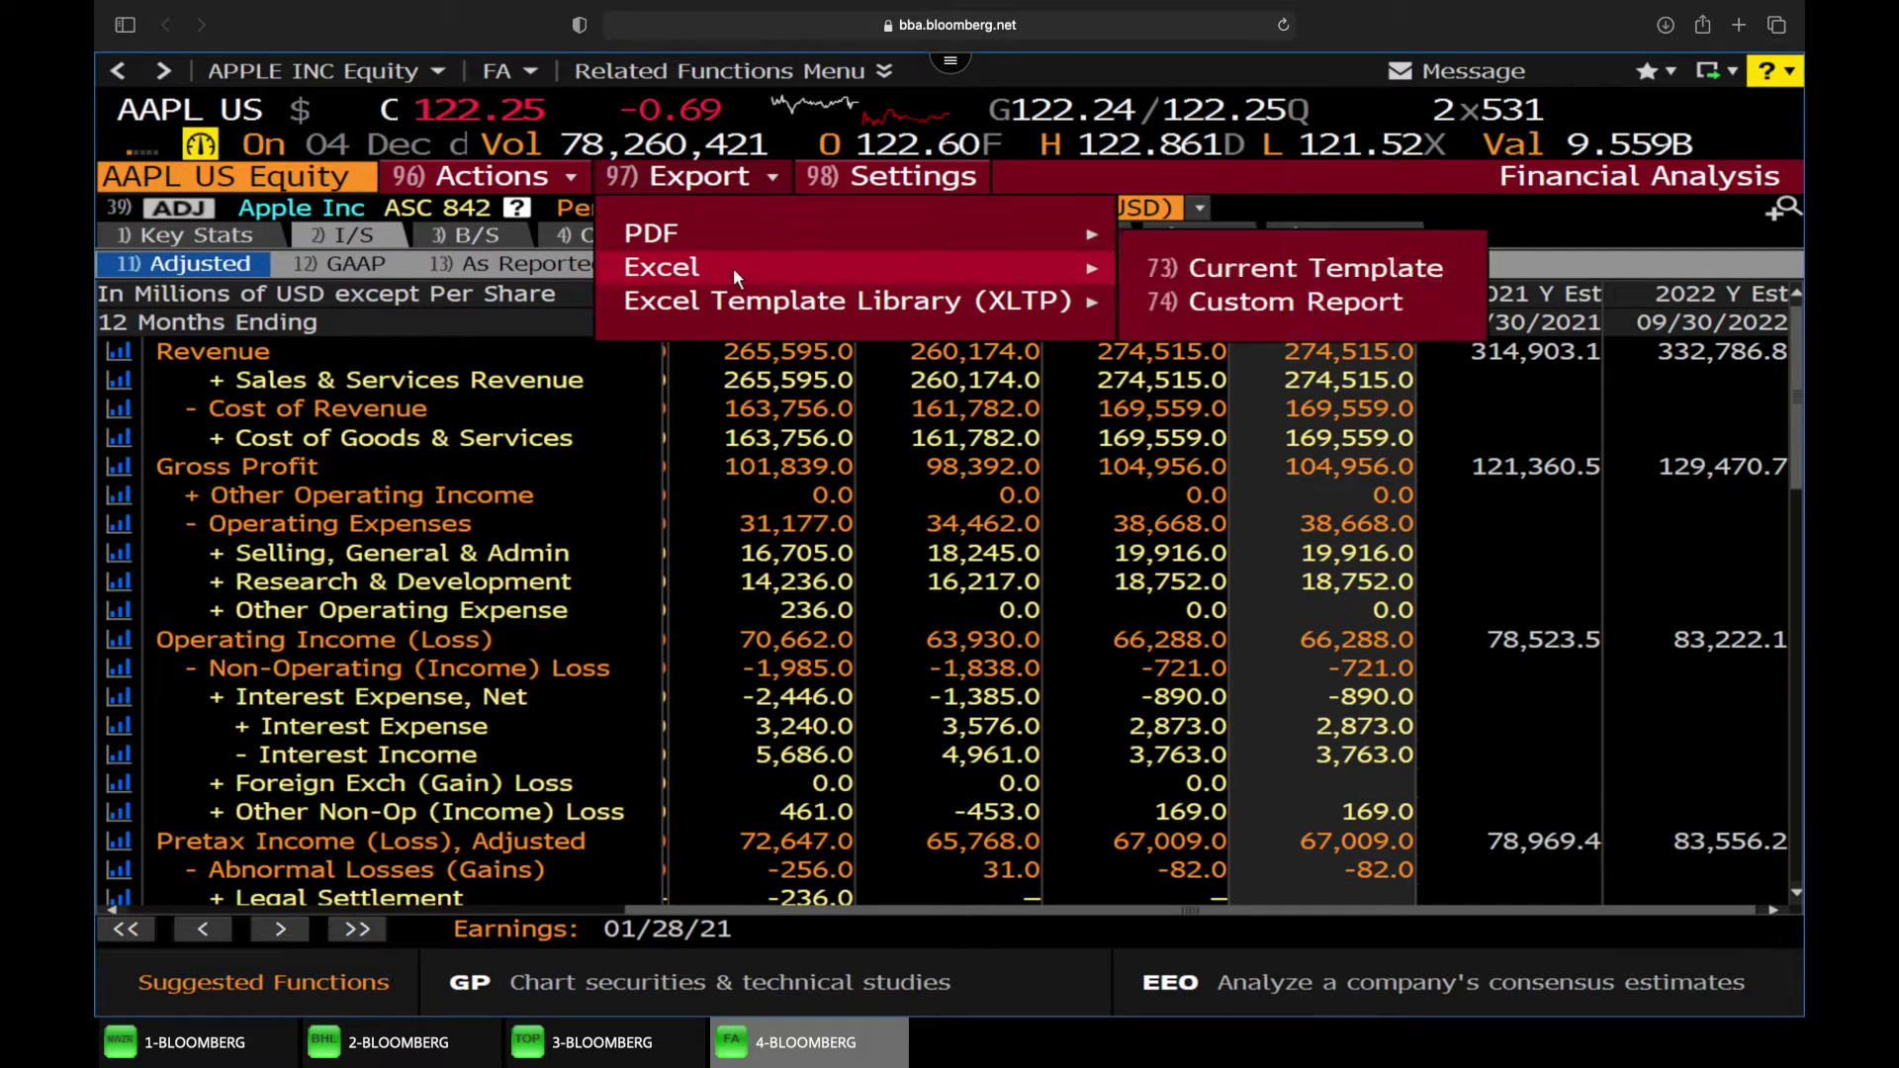
click(1251, 269)
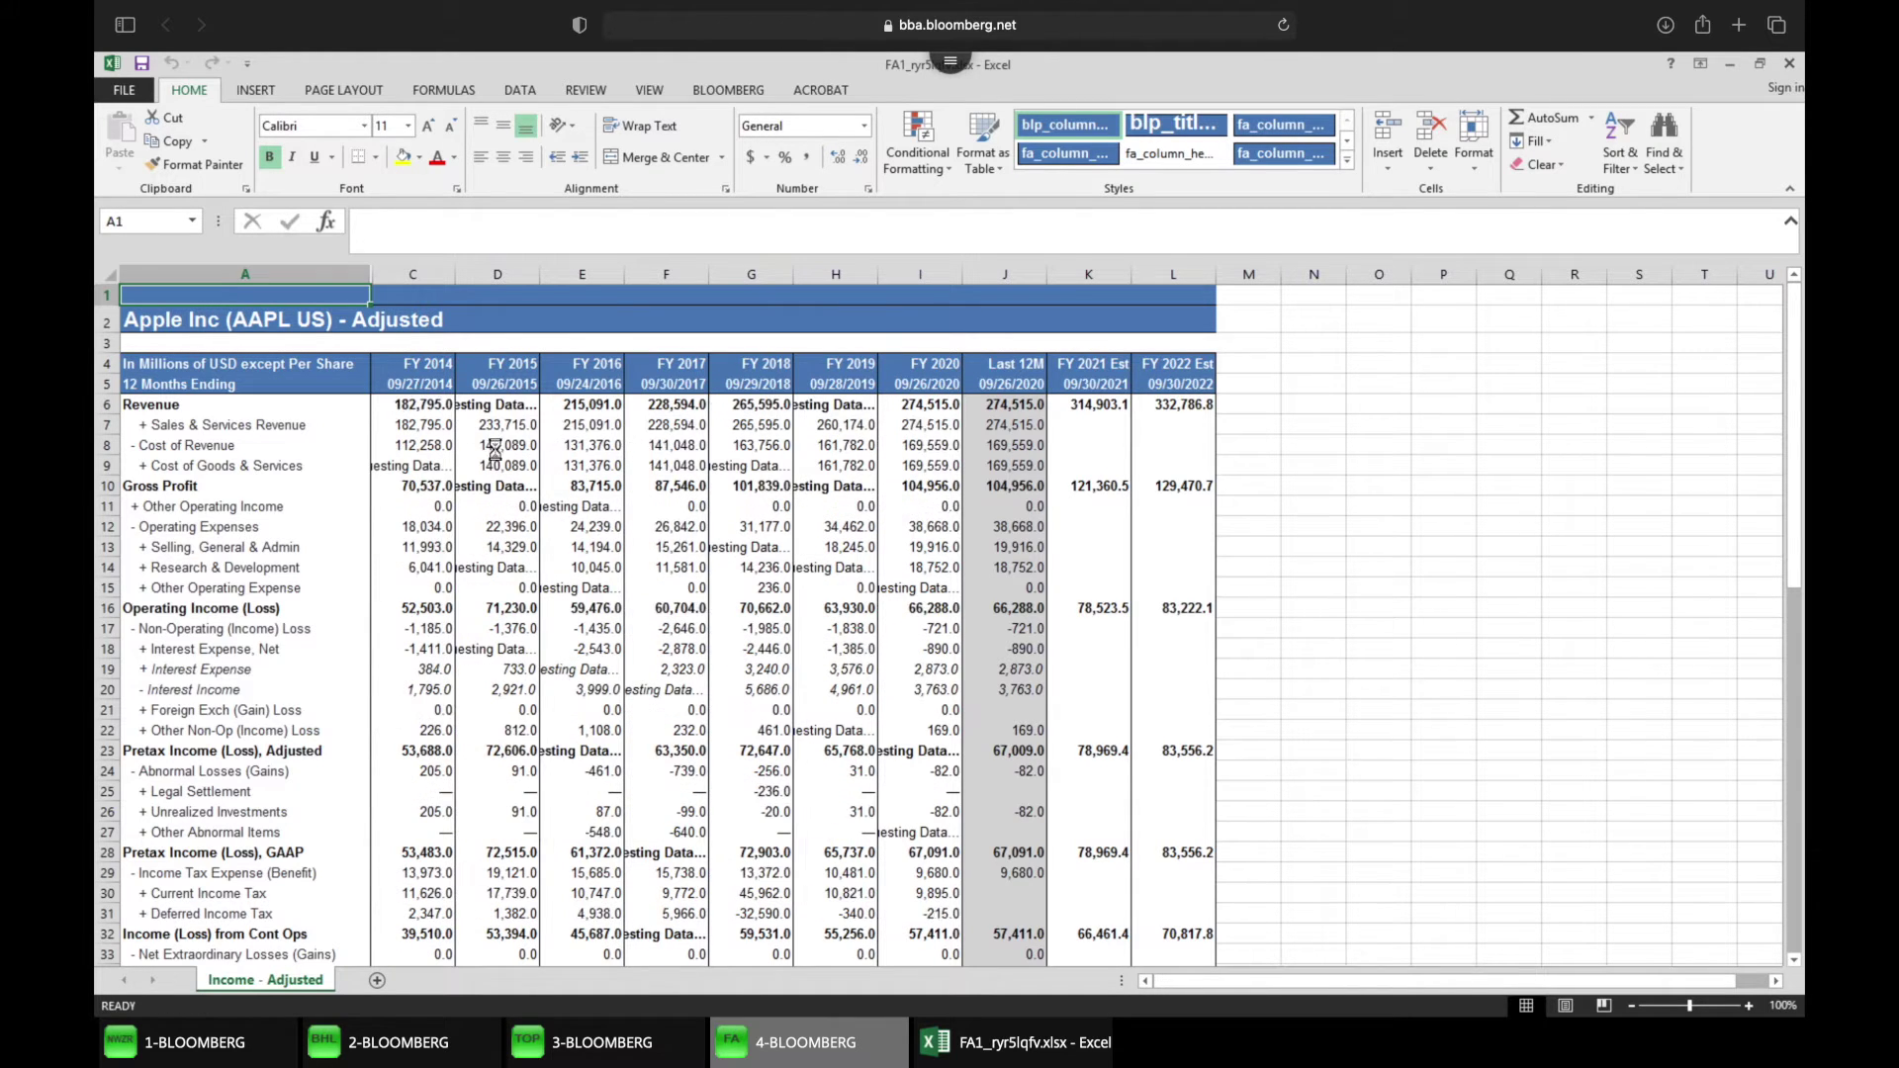
Inspect the BDH formula in D8 for FY 2015 cost of revenue without changing it.
click(497, 446)
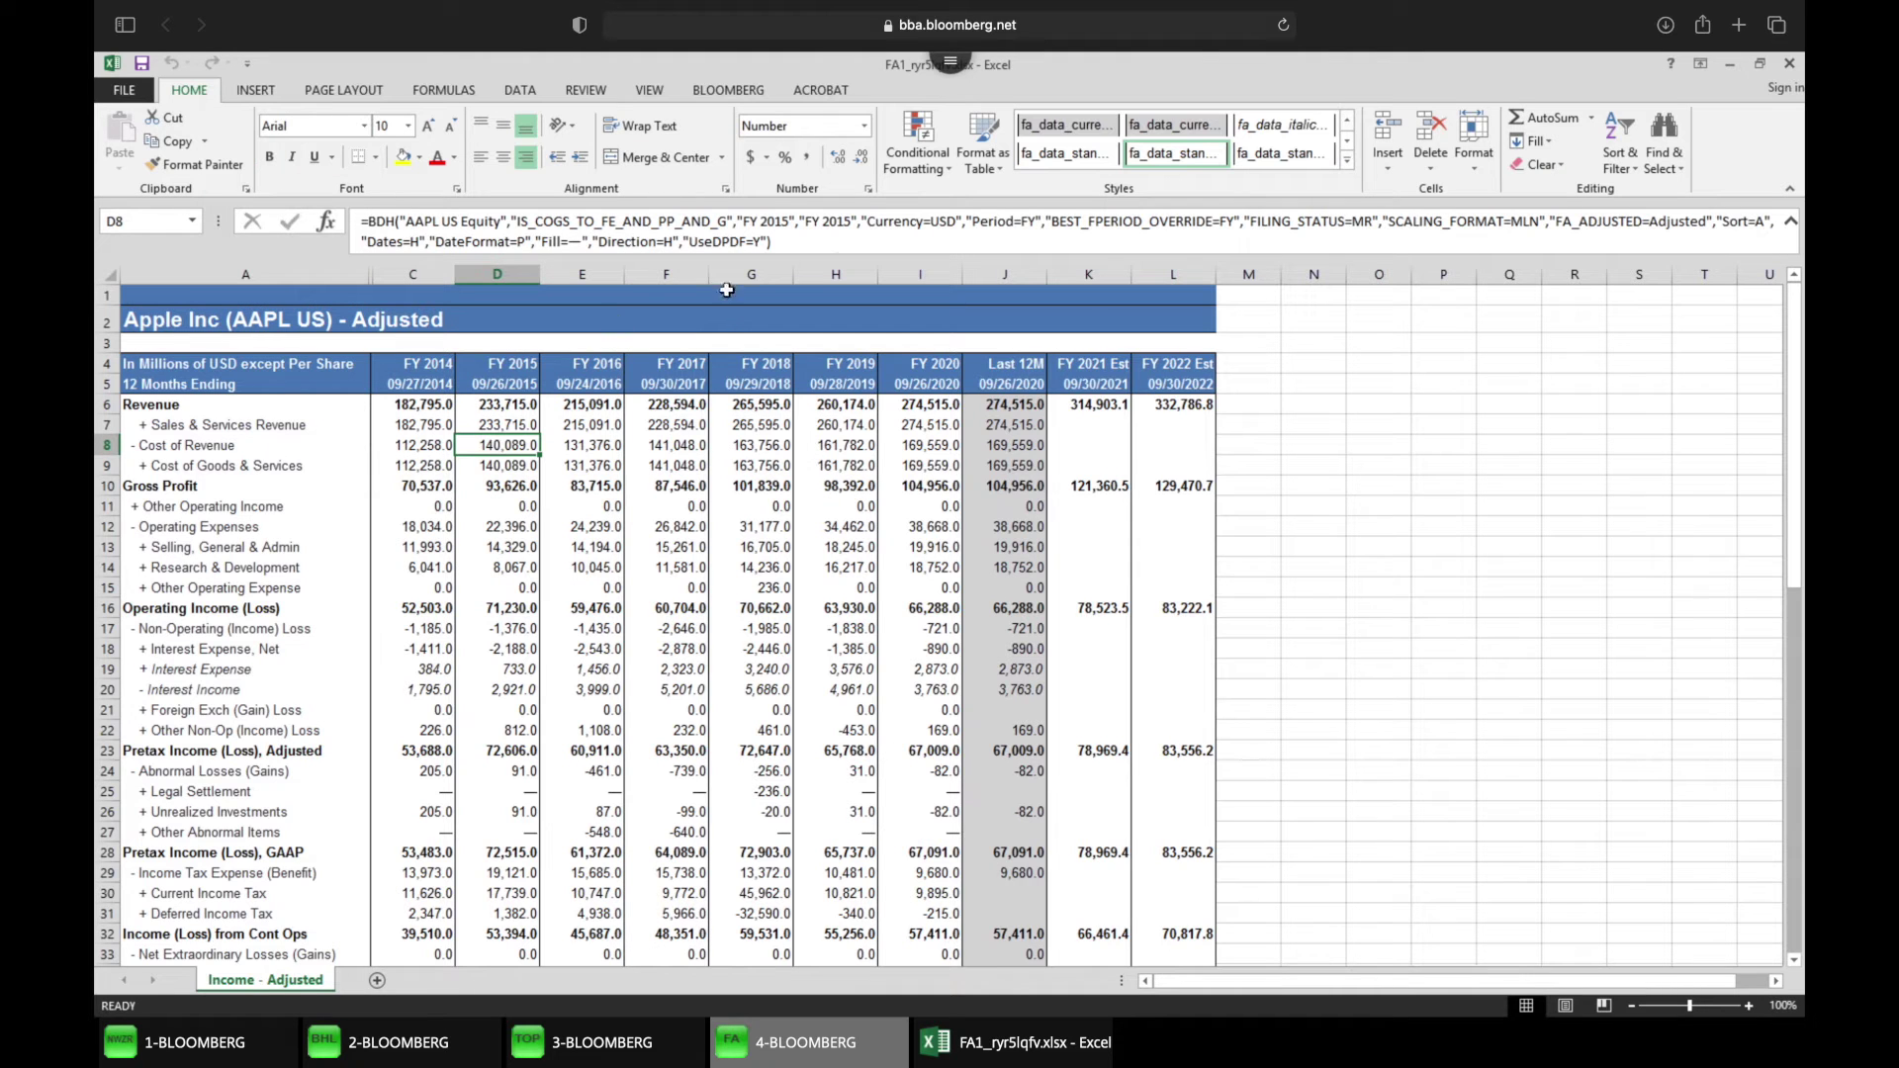
triple_click(719, 223)
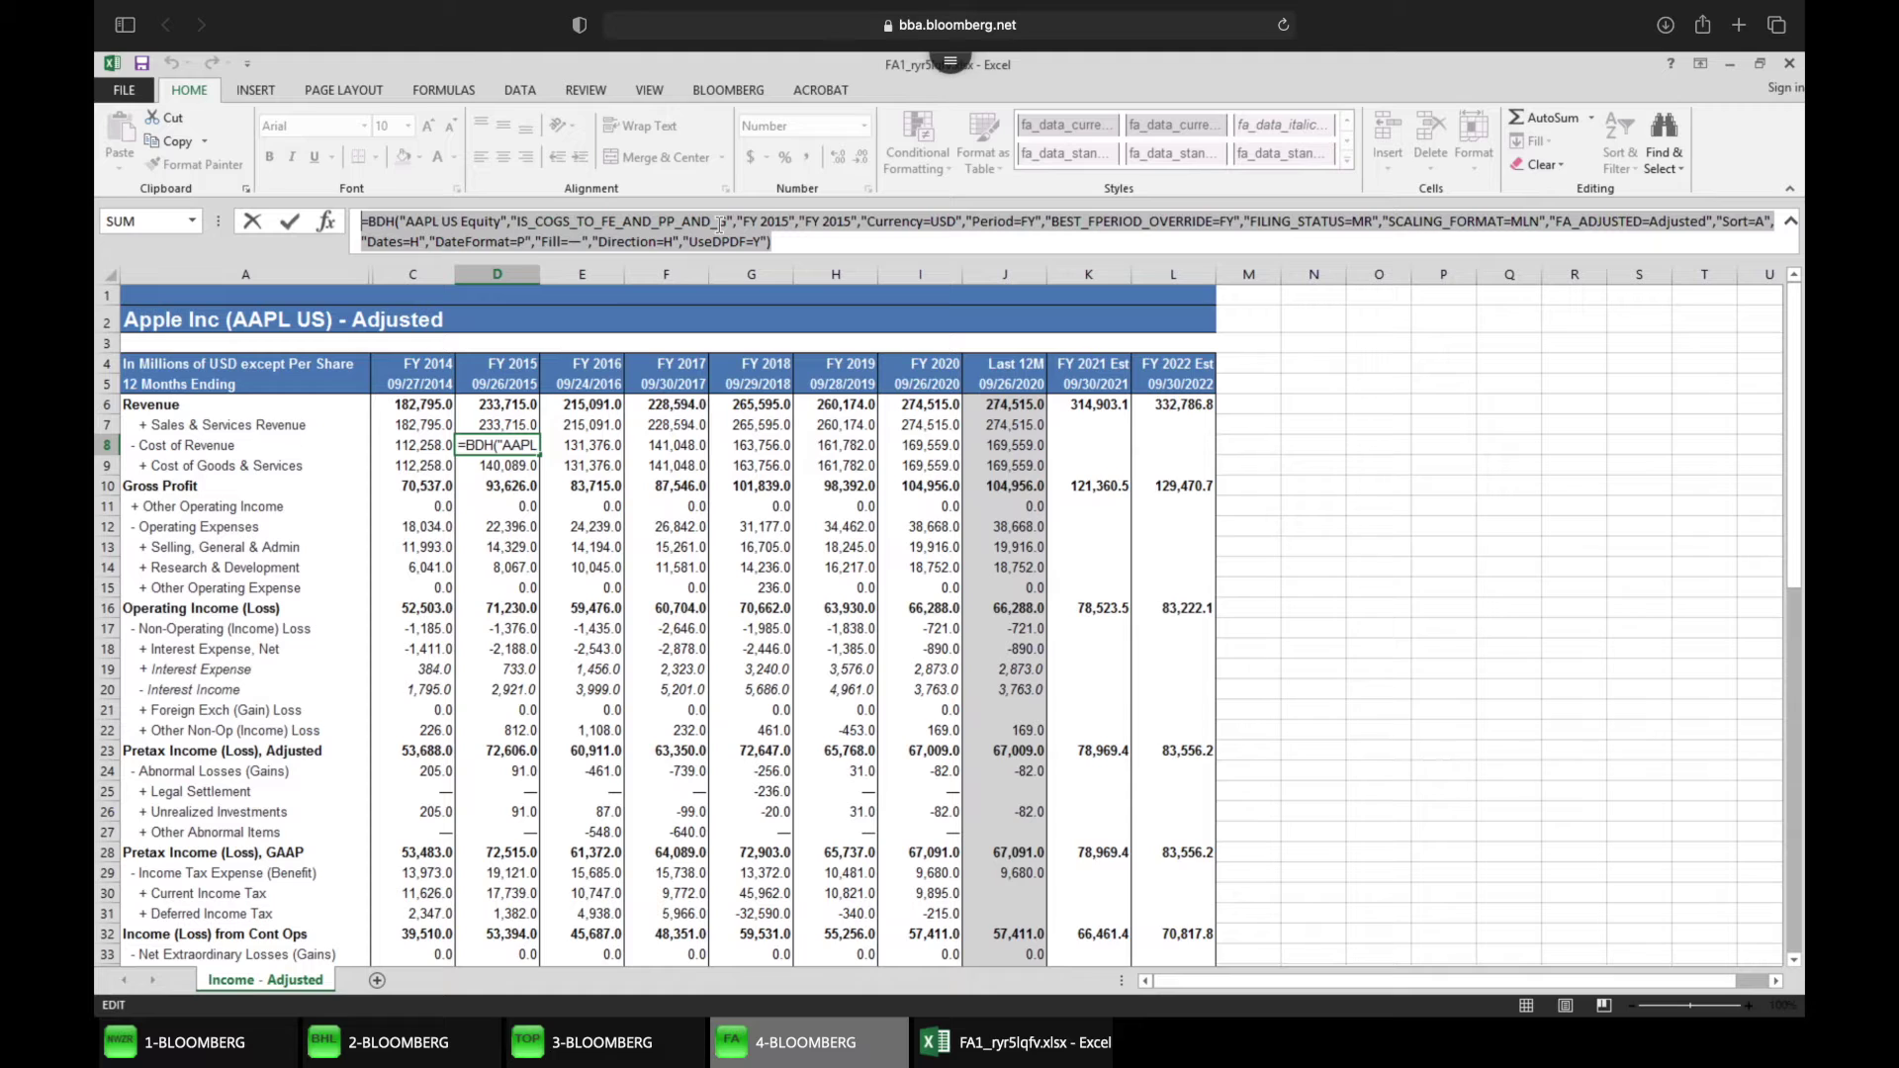
click(778, 241)
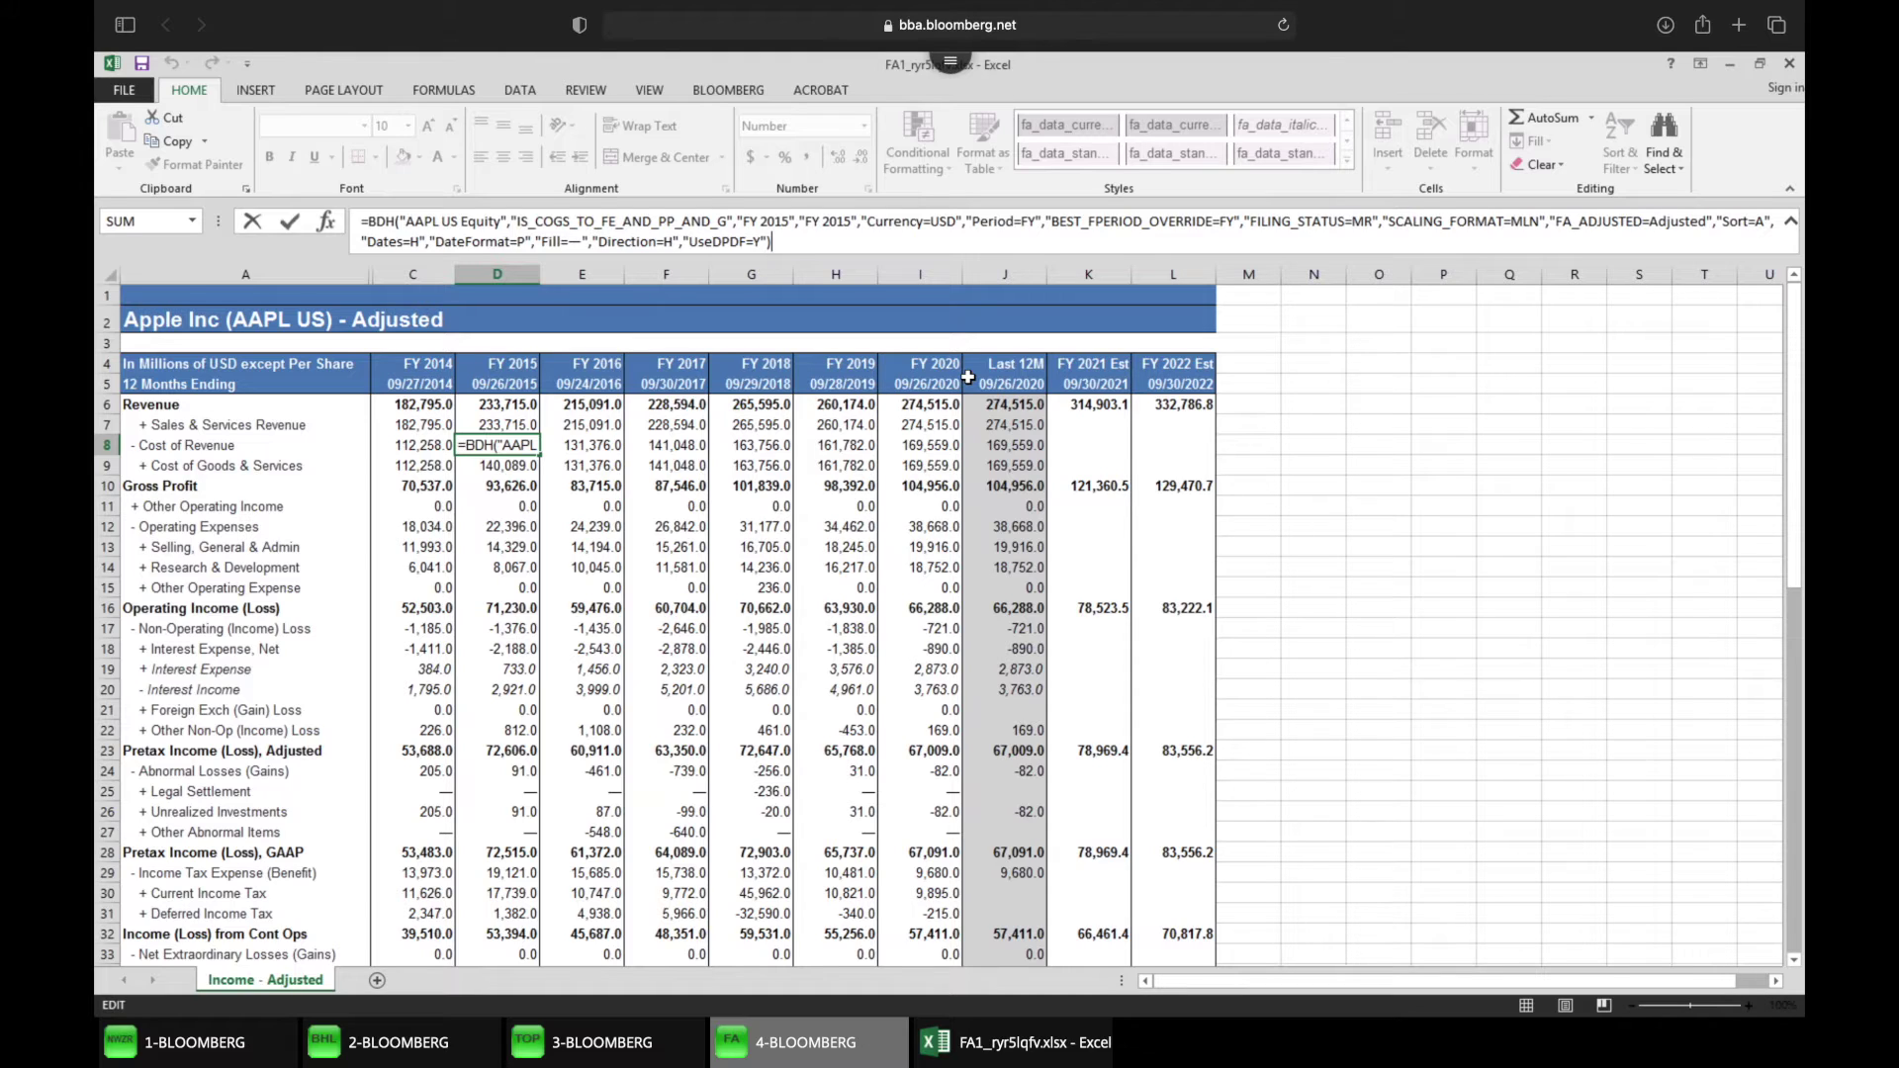
click(1322, 520)
Copy the statement range A1:L71 and add a new blank Sheet1.
click(170, 300)
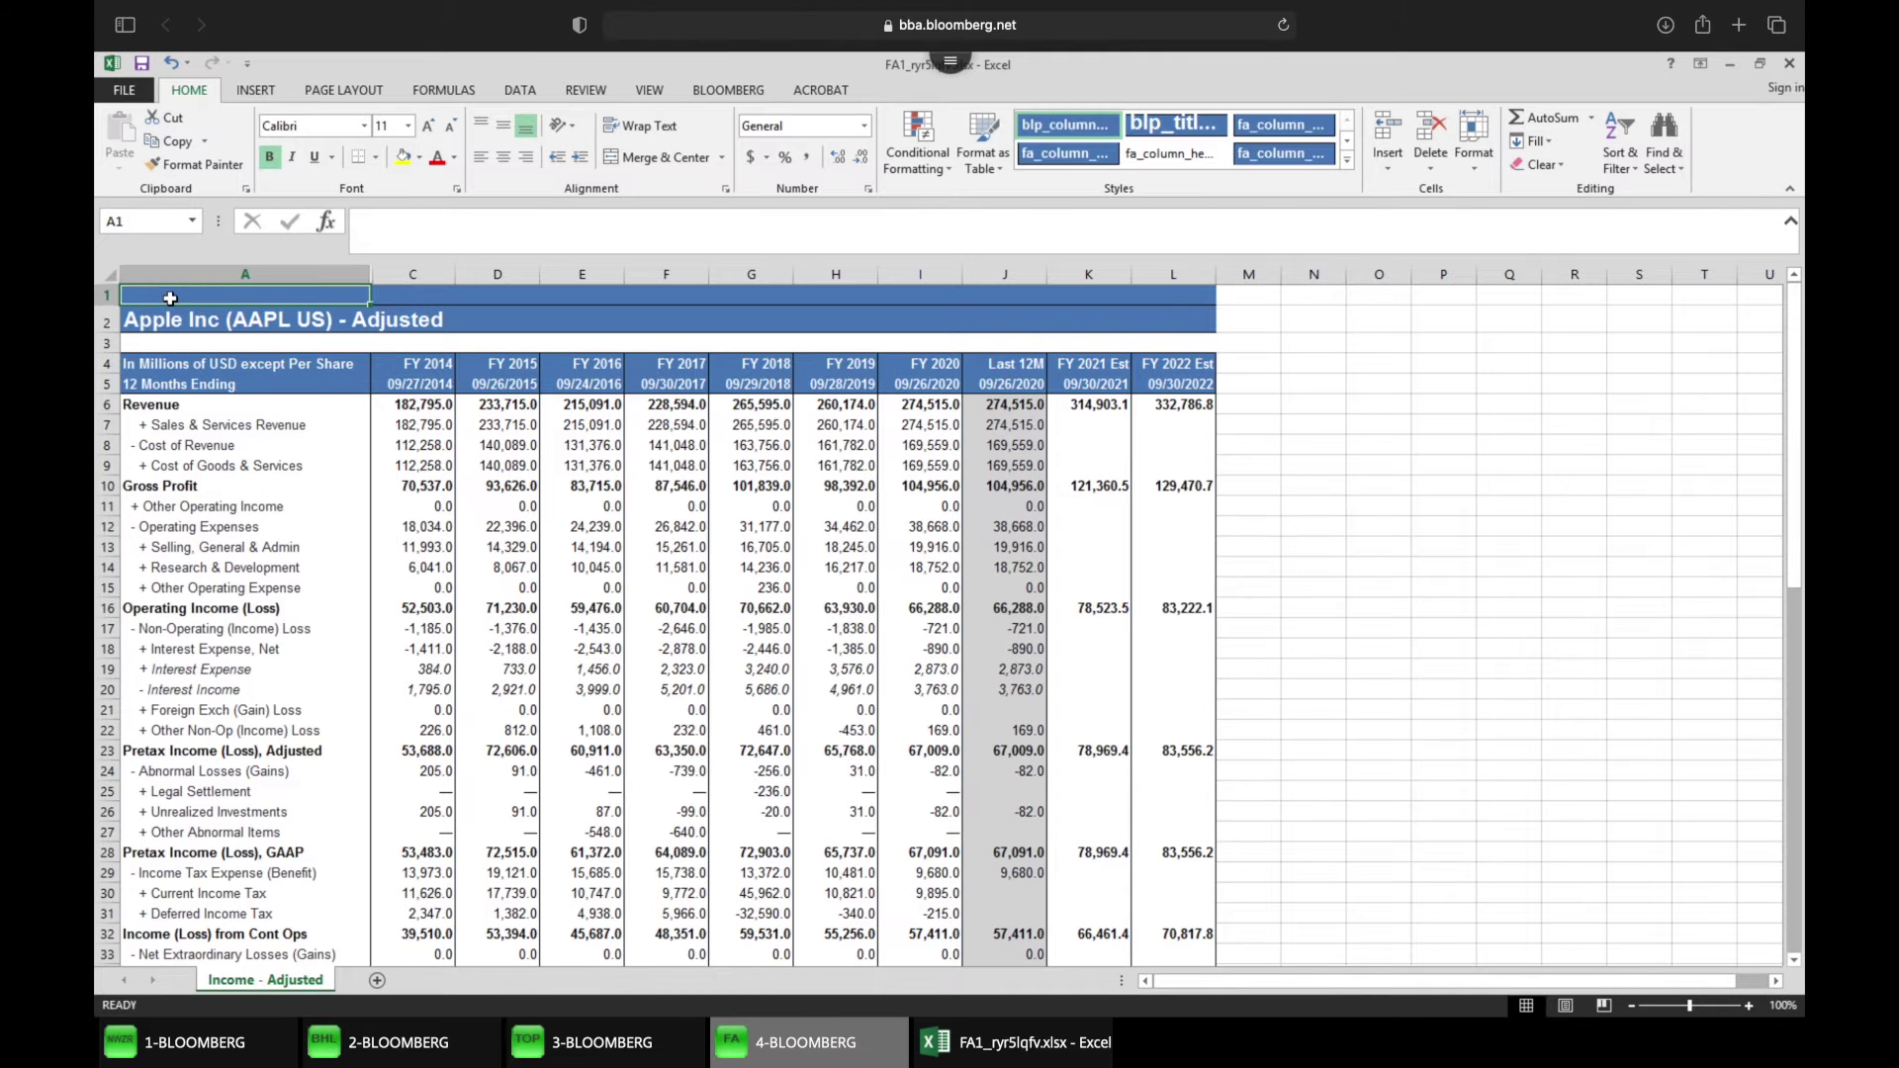
click(237, 373)
drag(211, 295, 1214, 904)
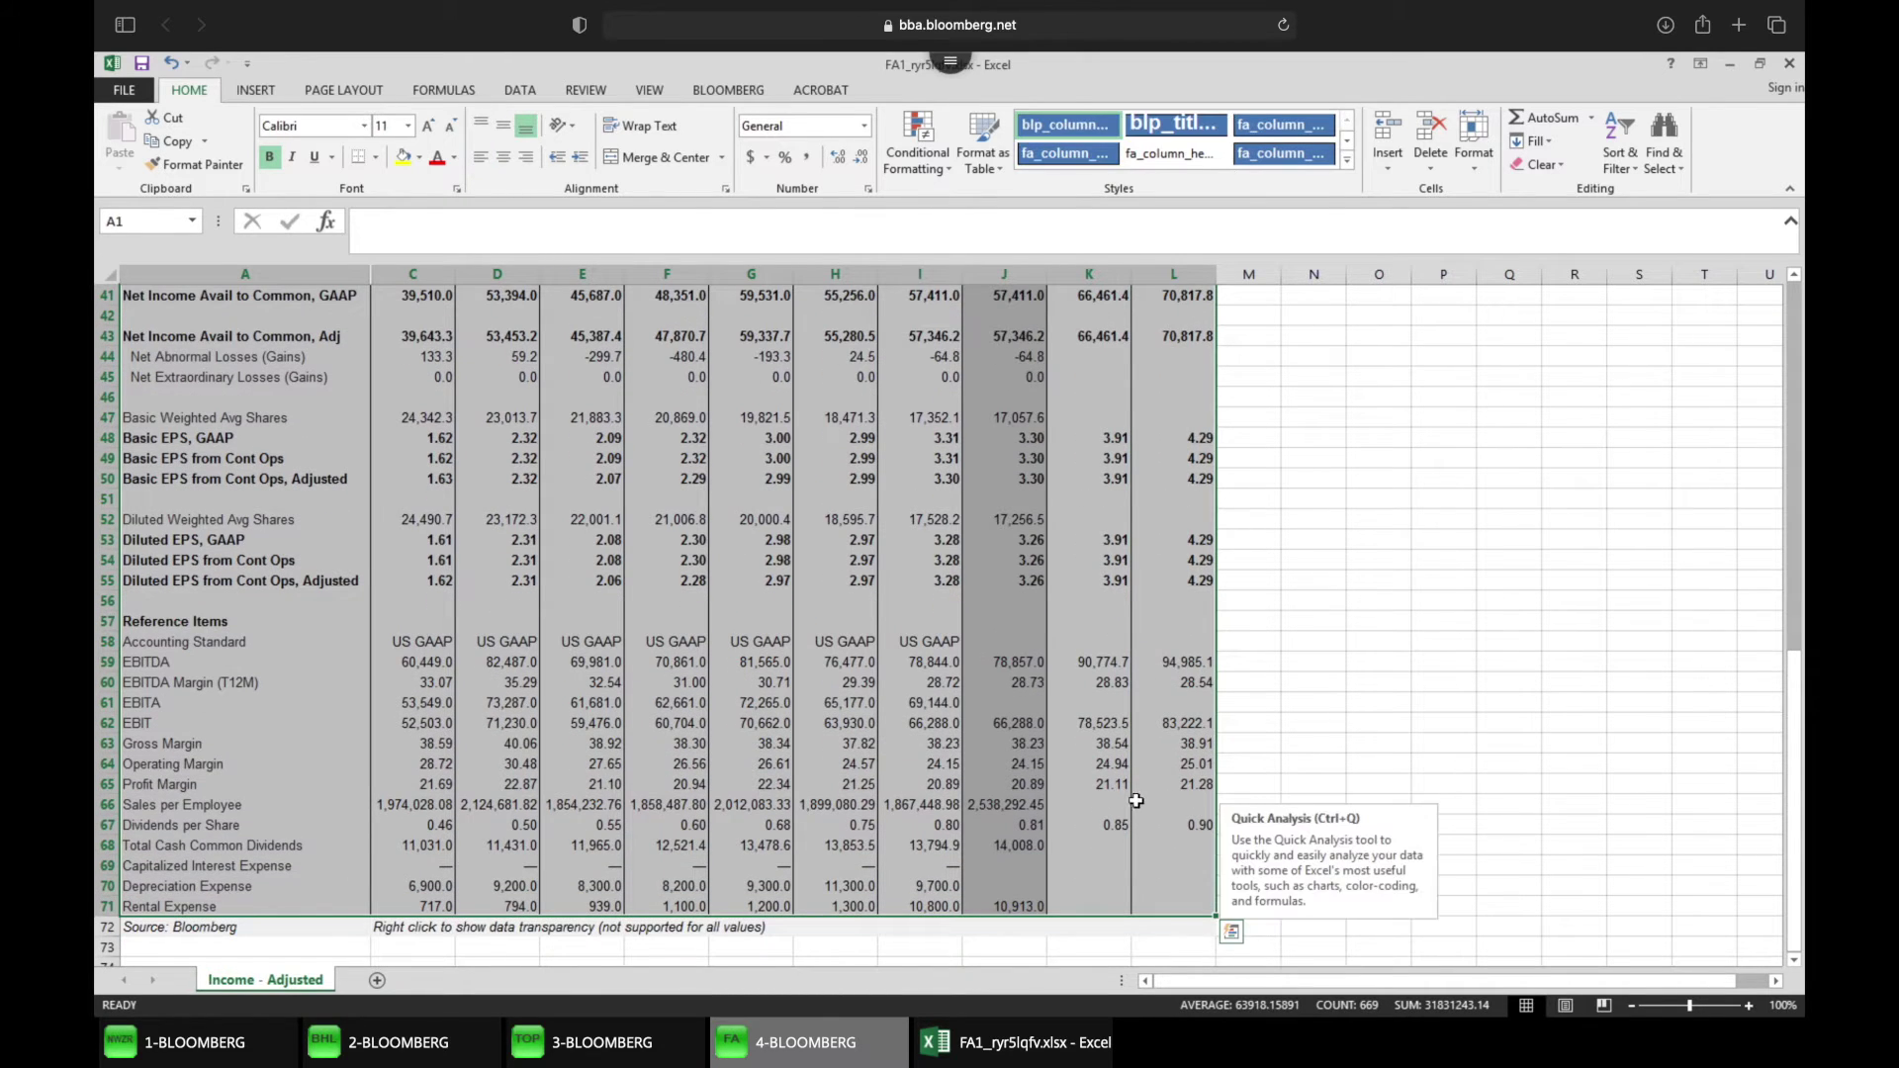
key(ctrl+c)
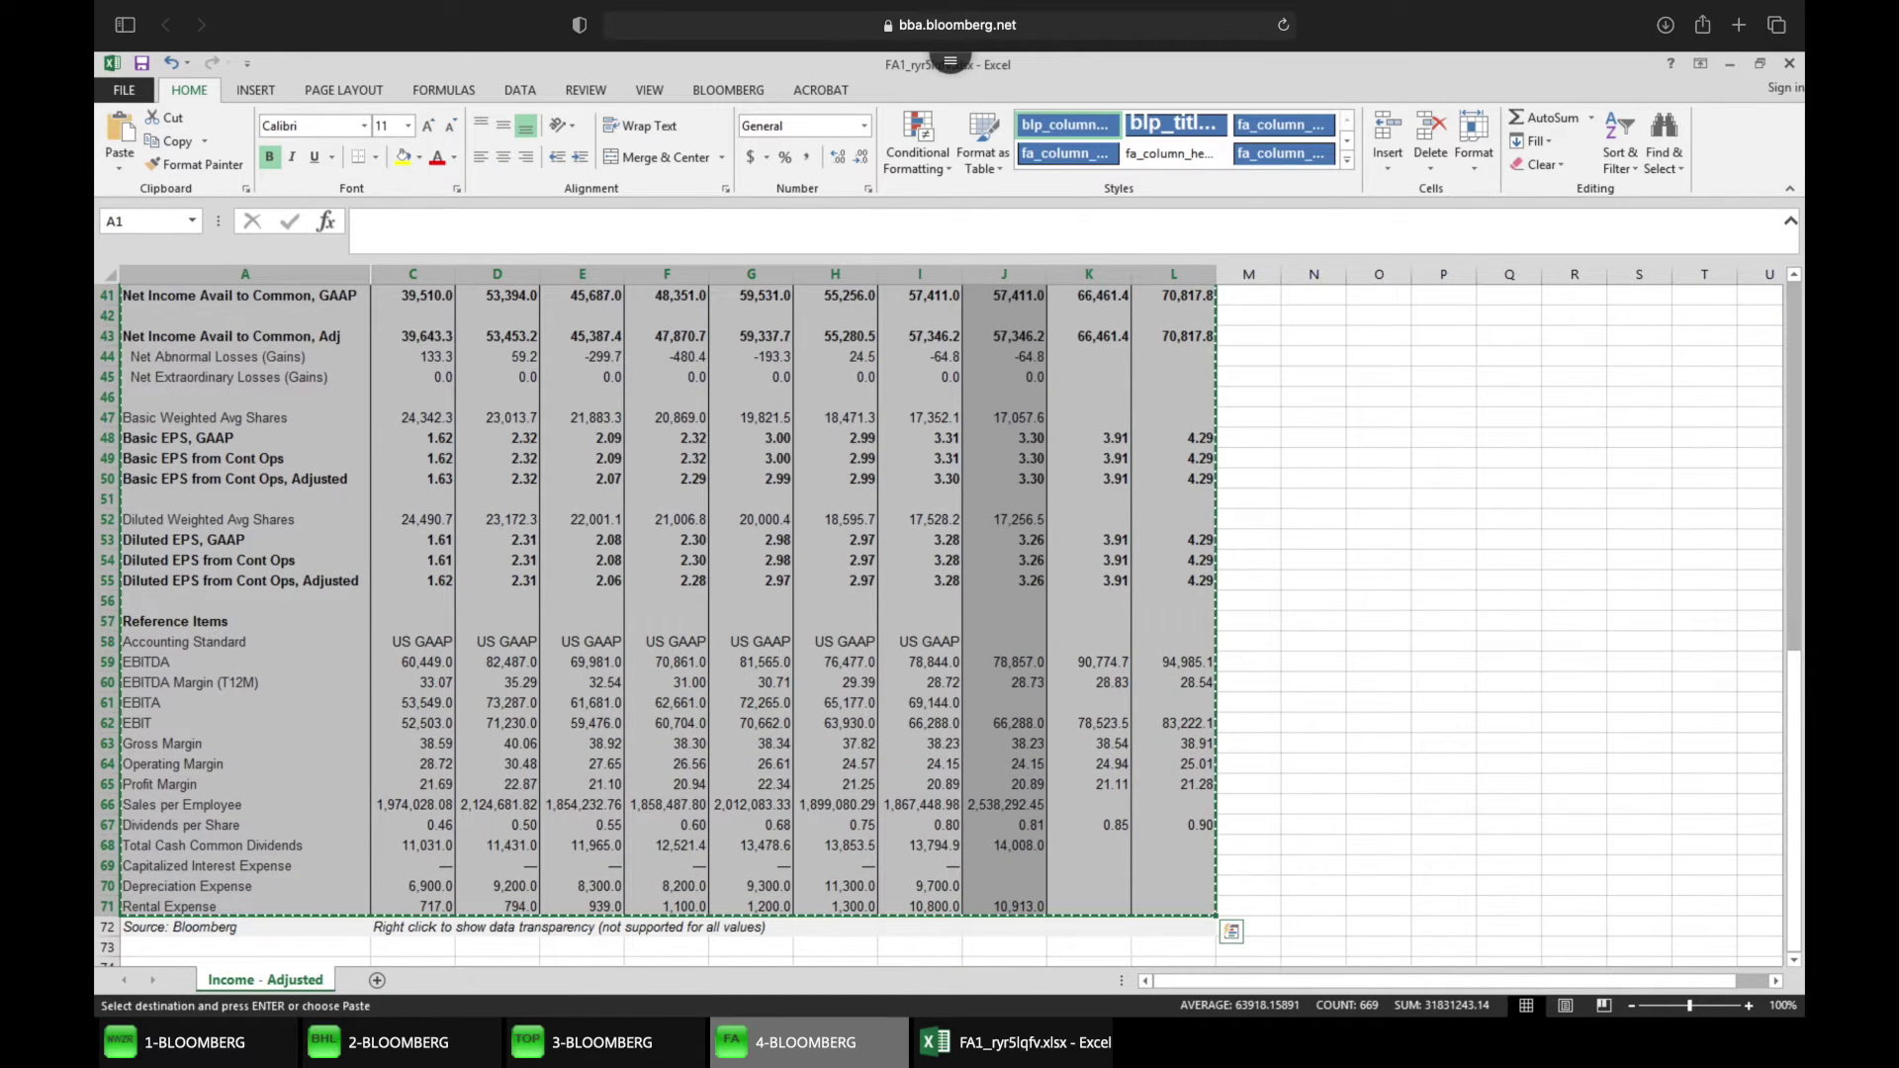
click(379, 981)
Paste the statement into Sheet1 as values with source formatting and autofit column A.
click(127, 168)
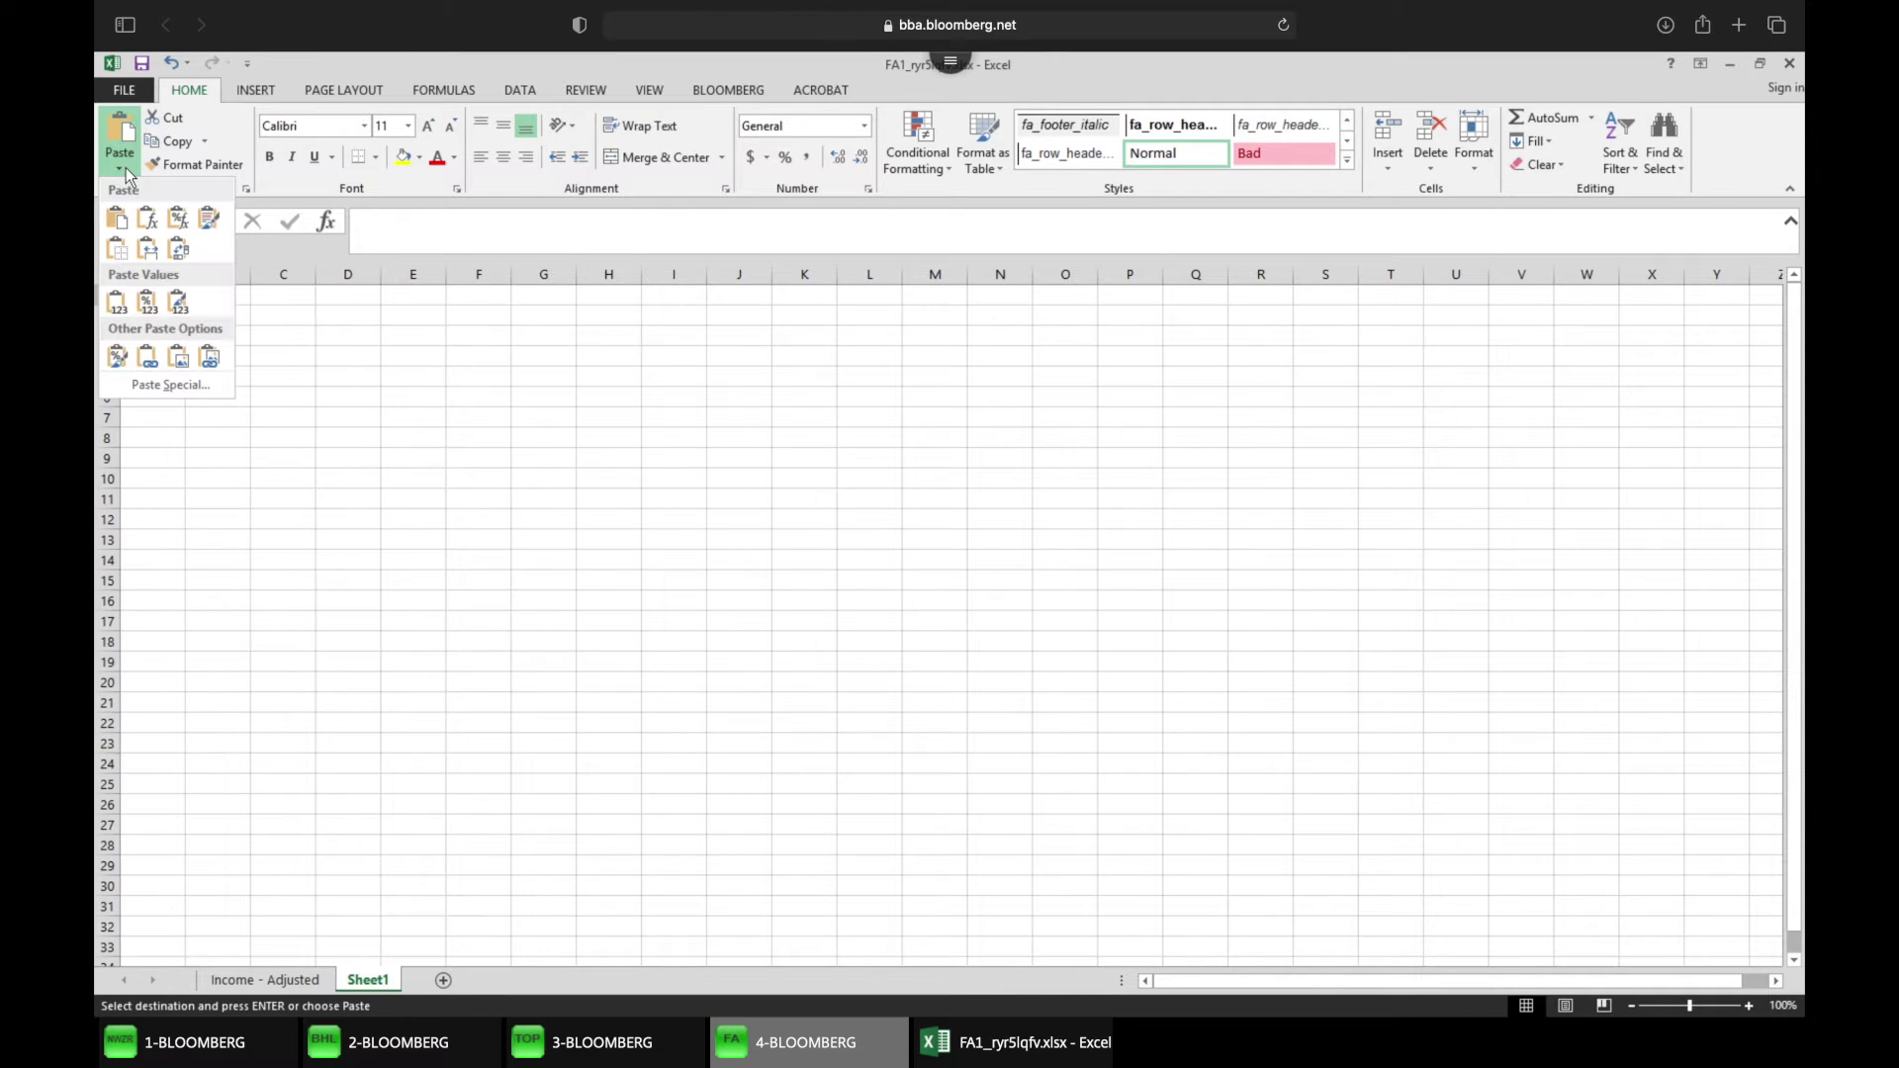
click(181, 312)
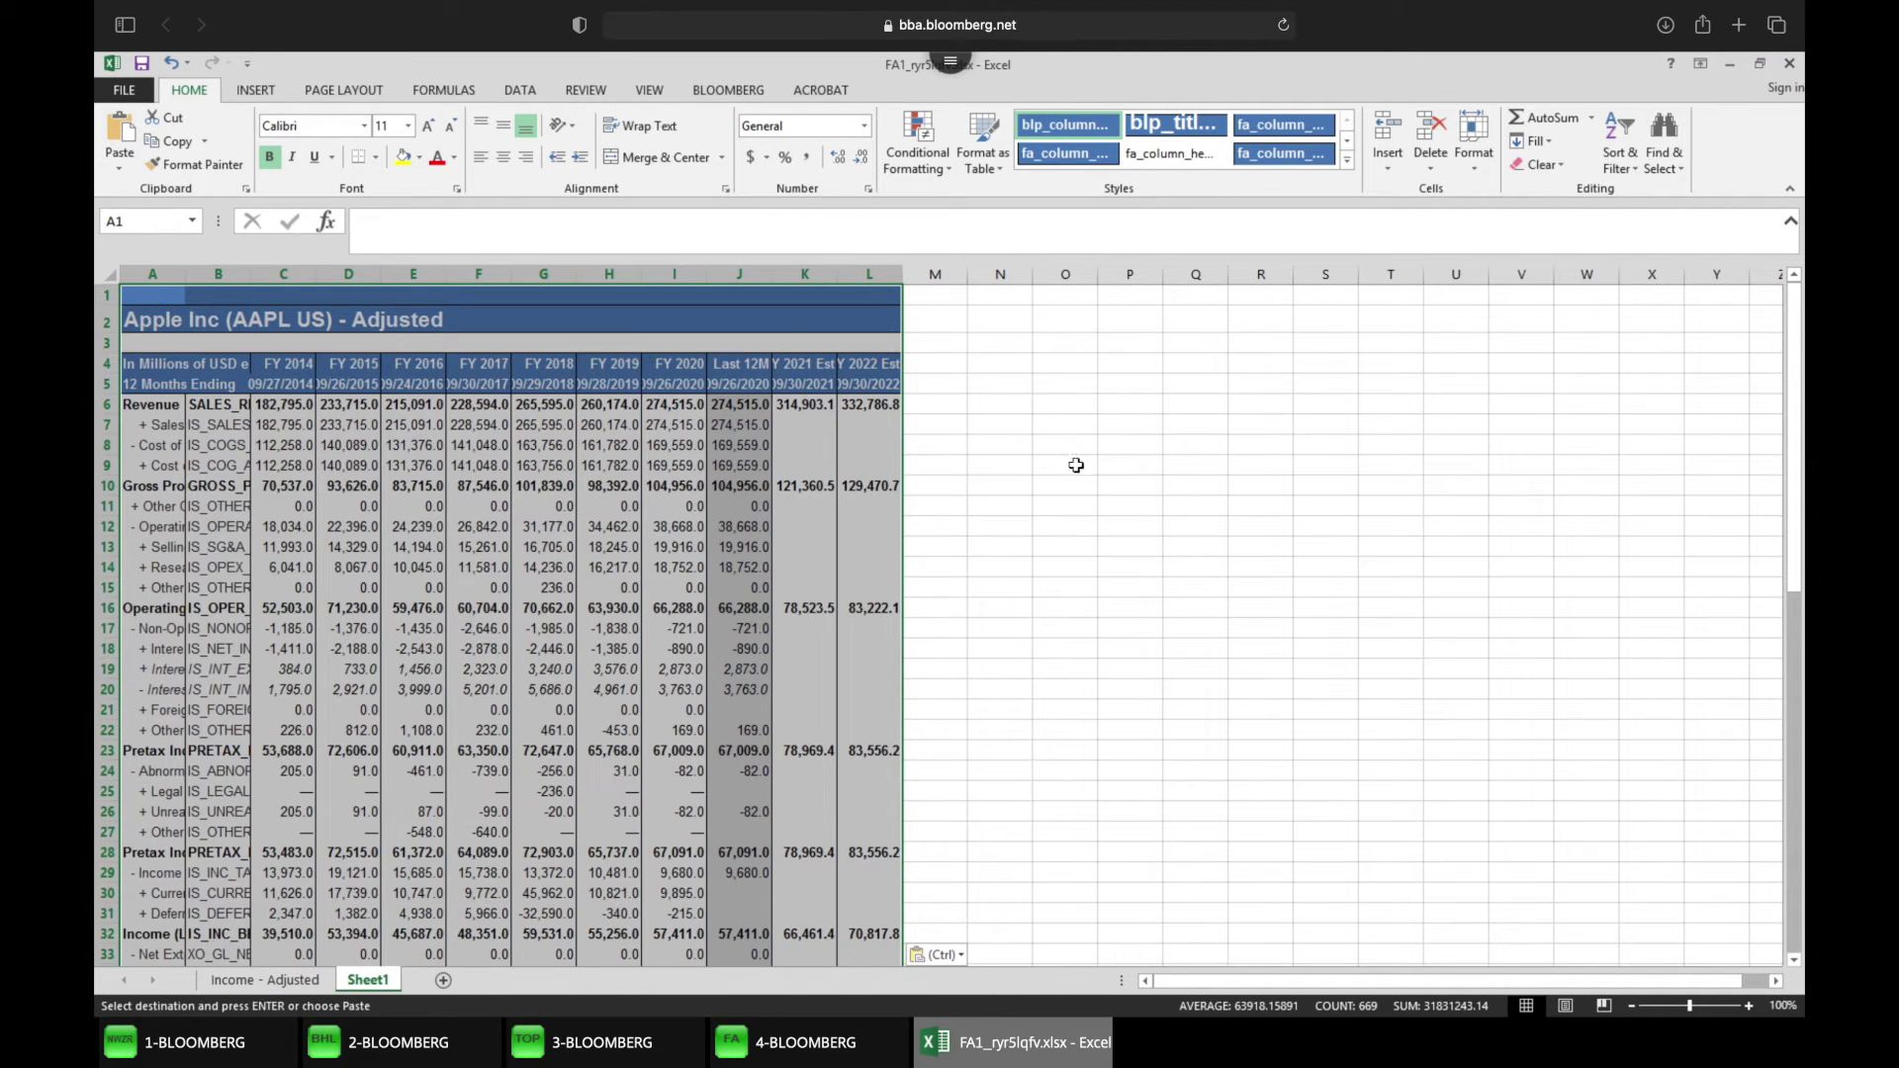
click(1151, 422)
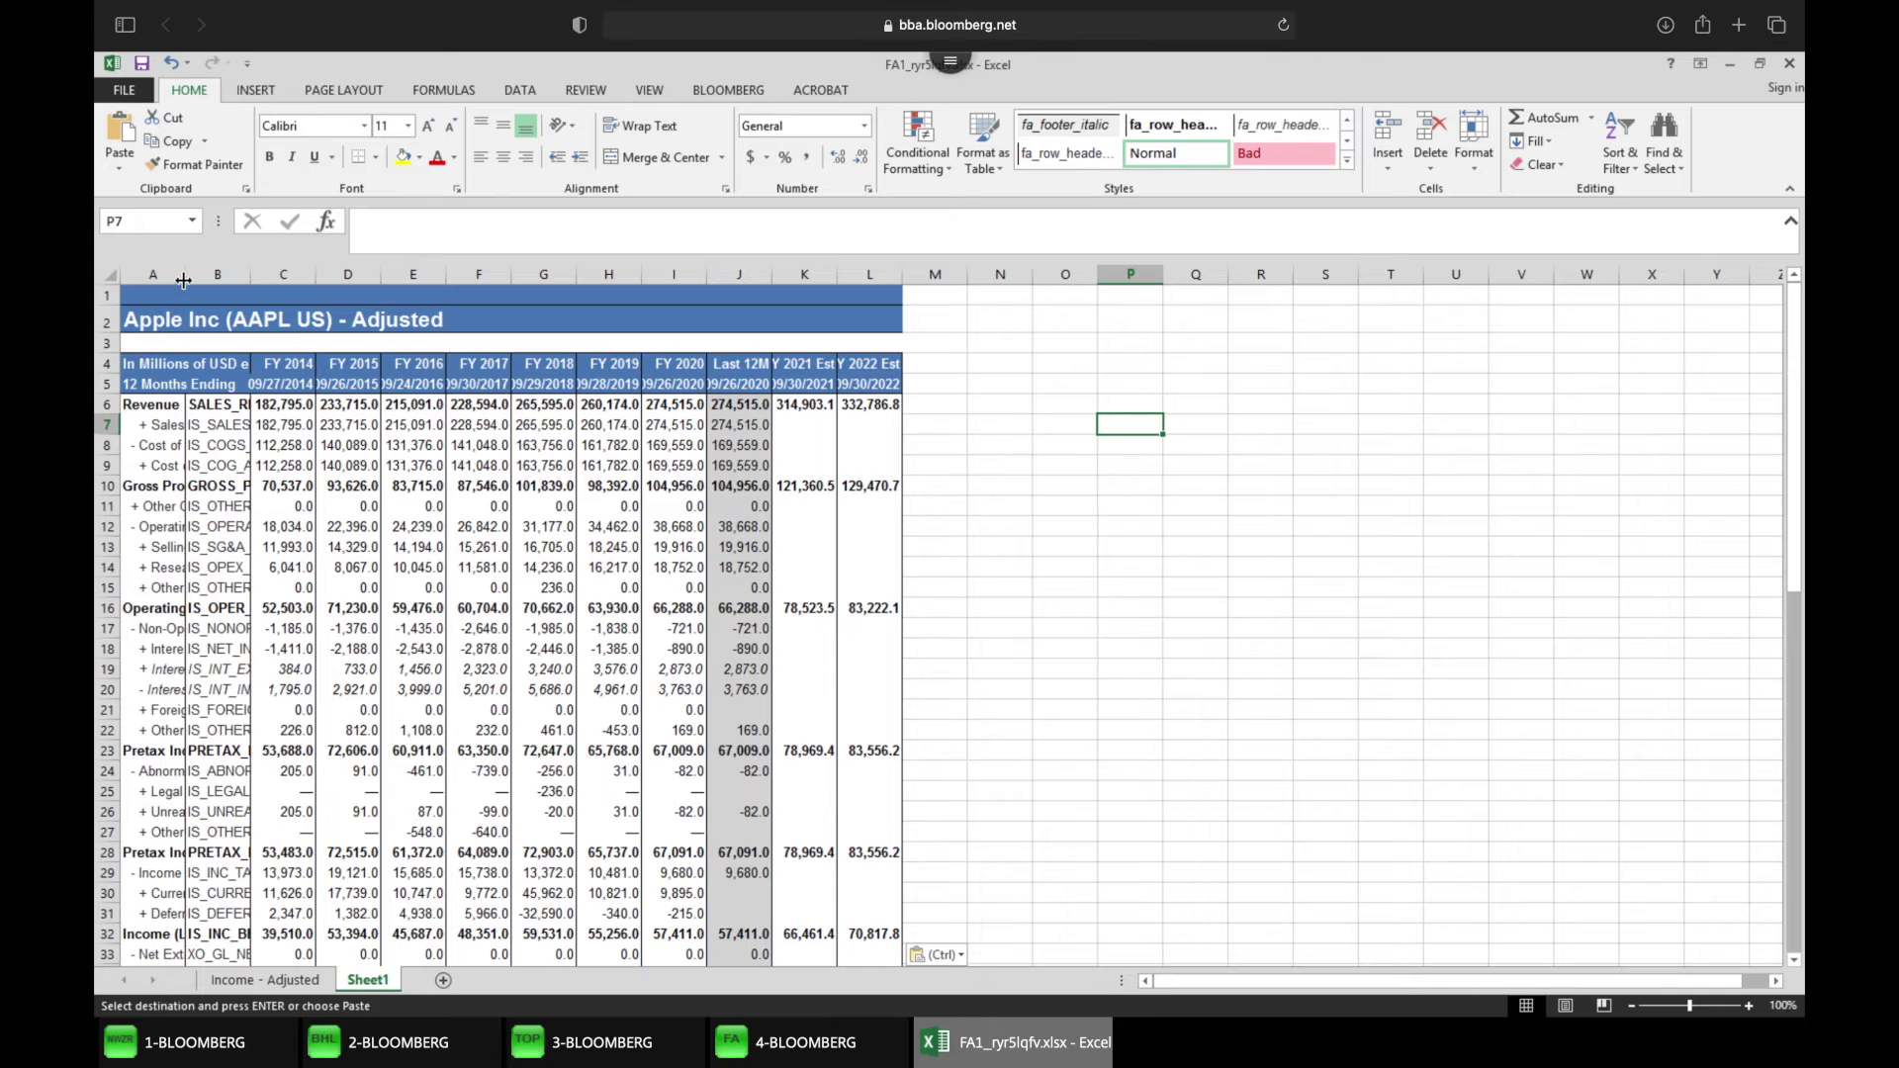
double_click(185, 274)
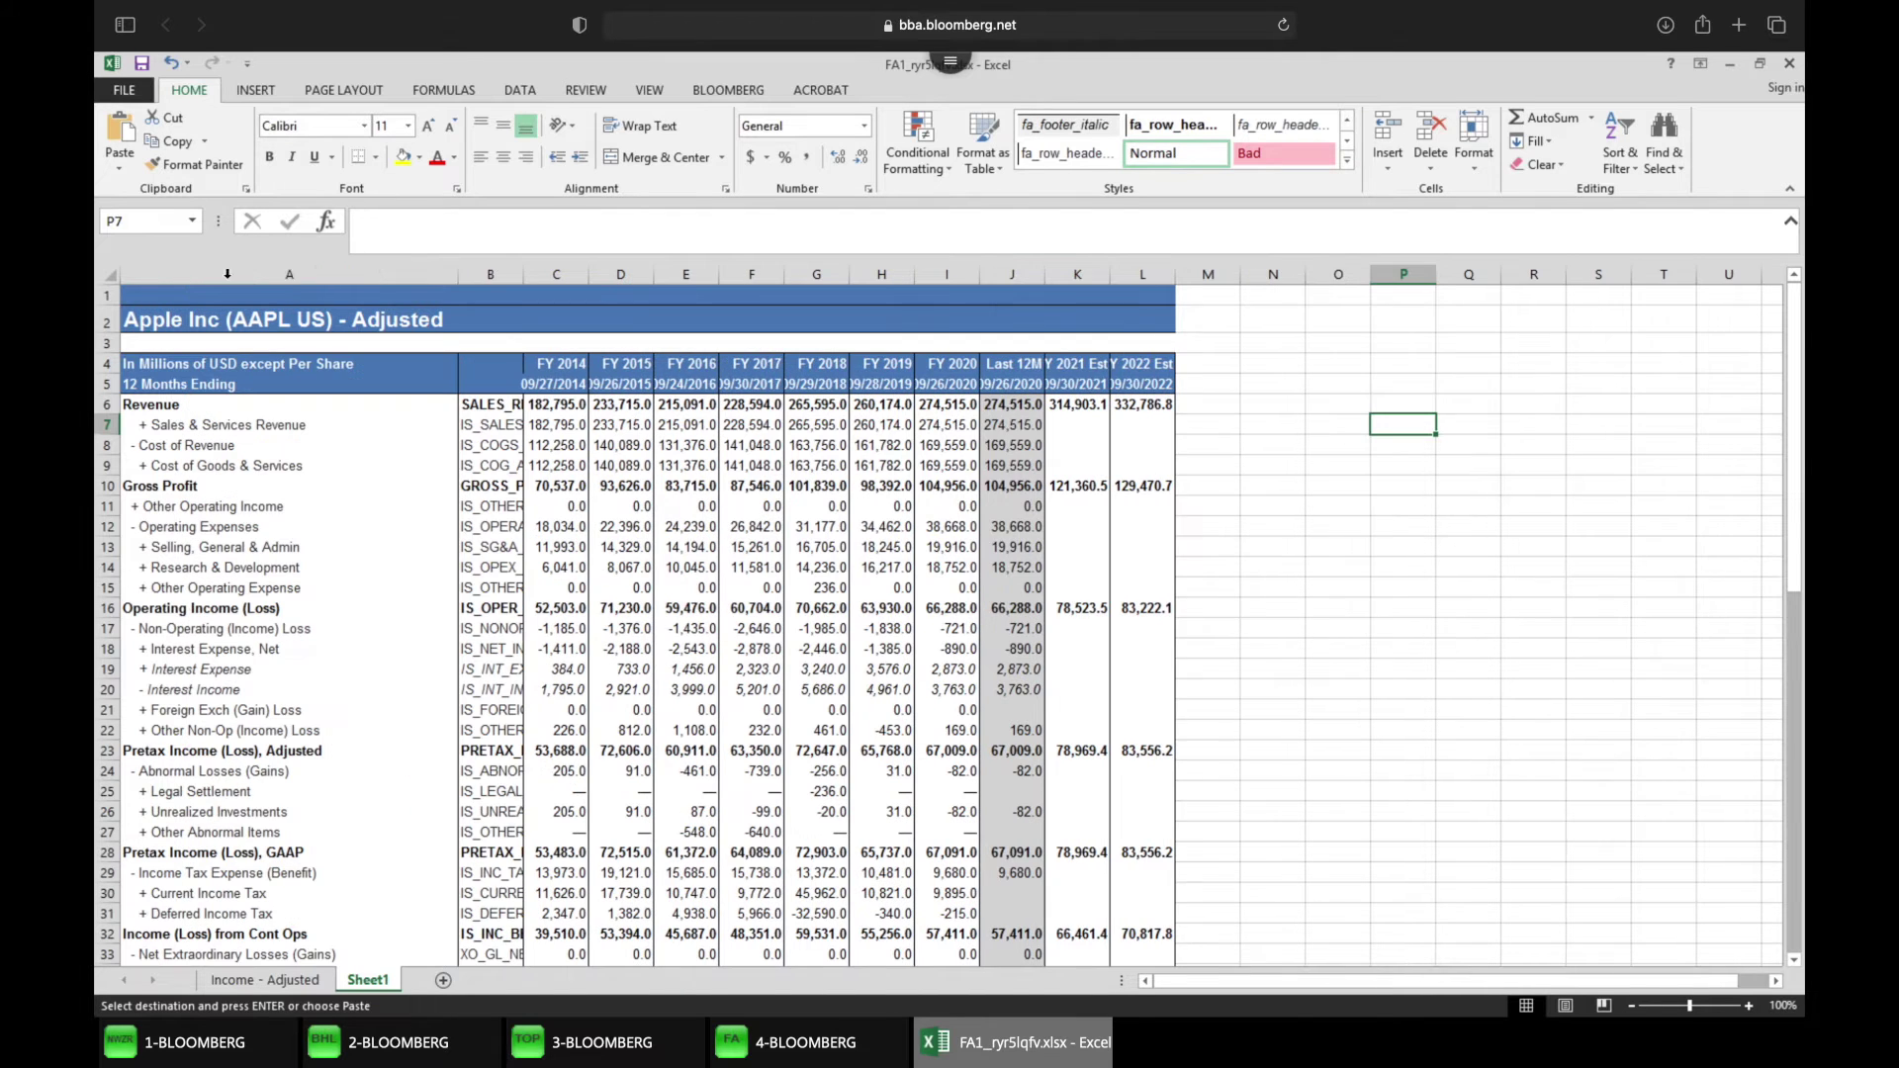
Verify D9 holds the plain value 140089, then bring up the File Info page.
click(640, 468)
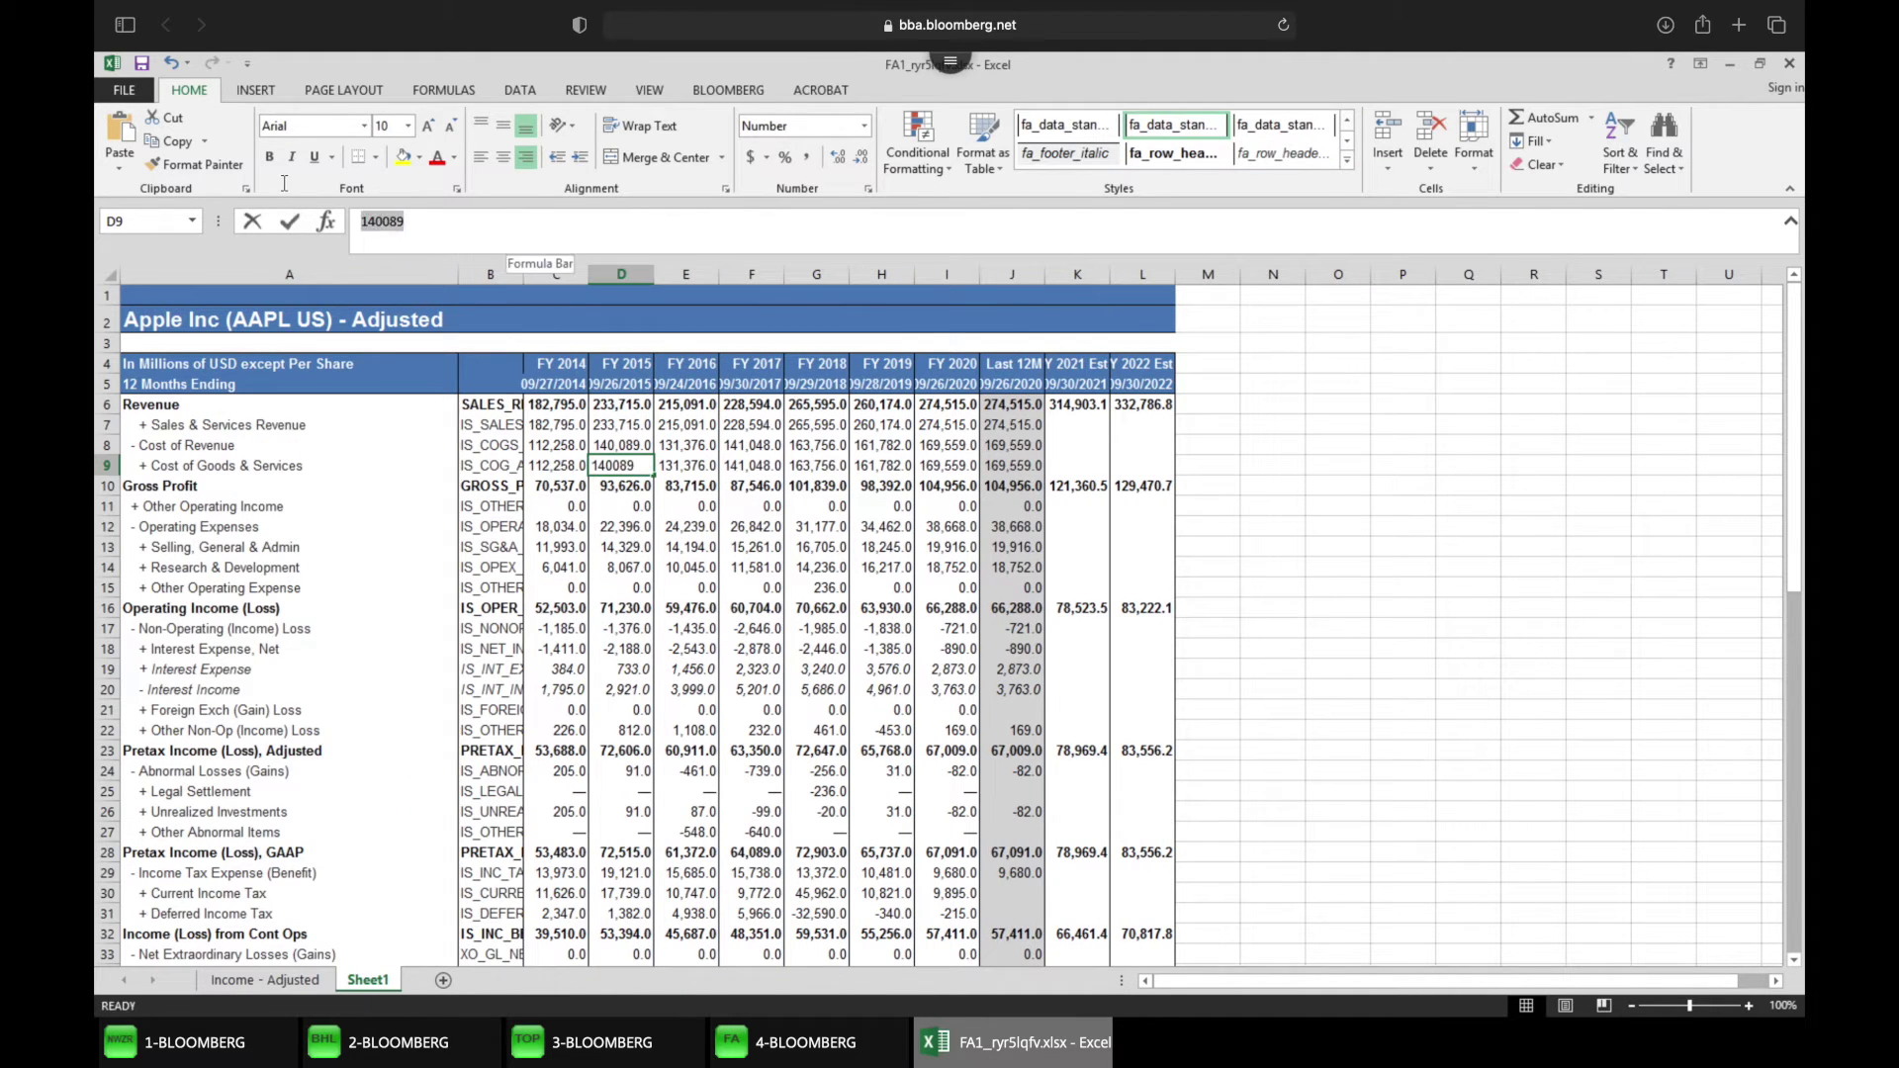
double_click(519, 219)
click(505, 245)
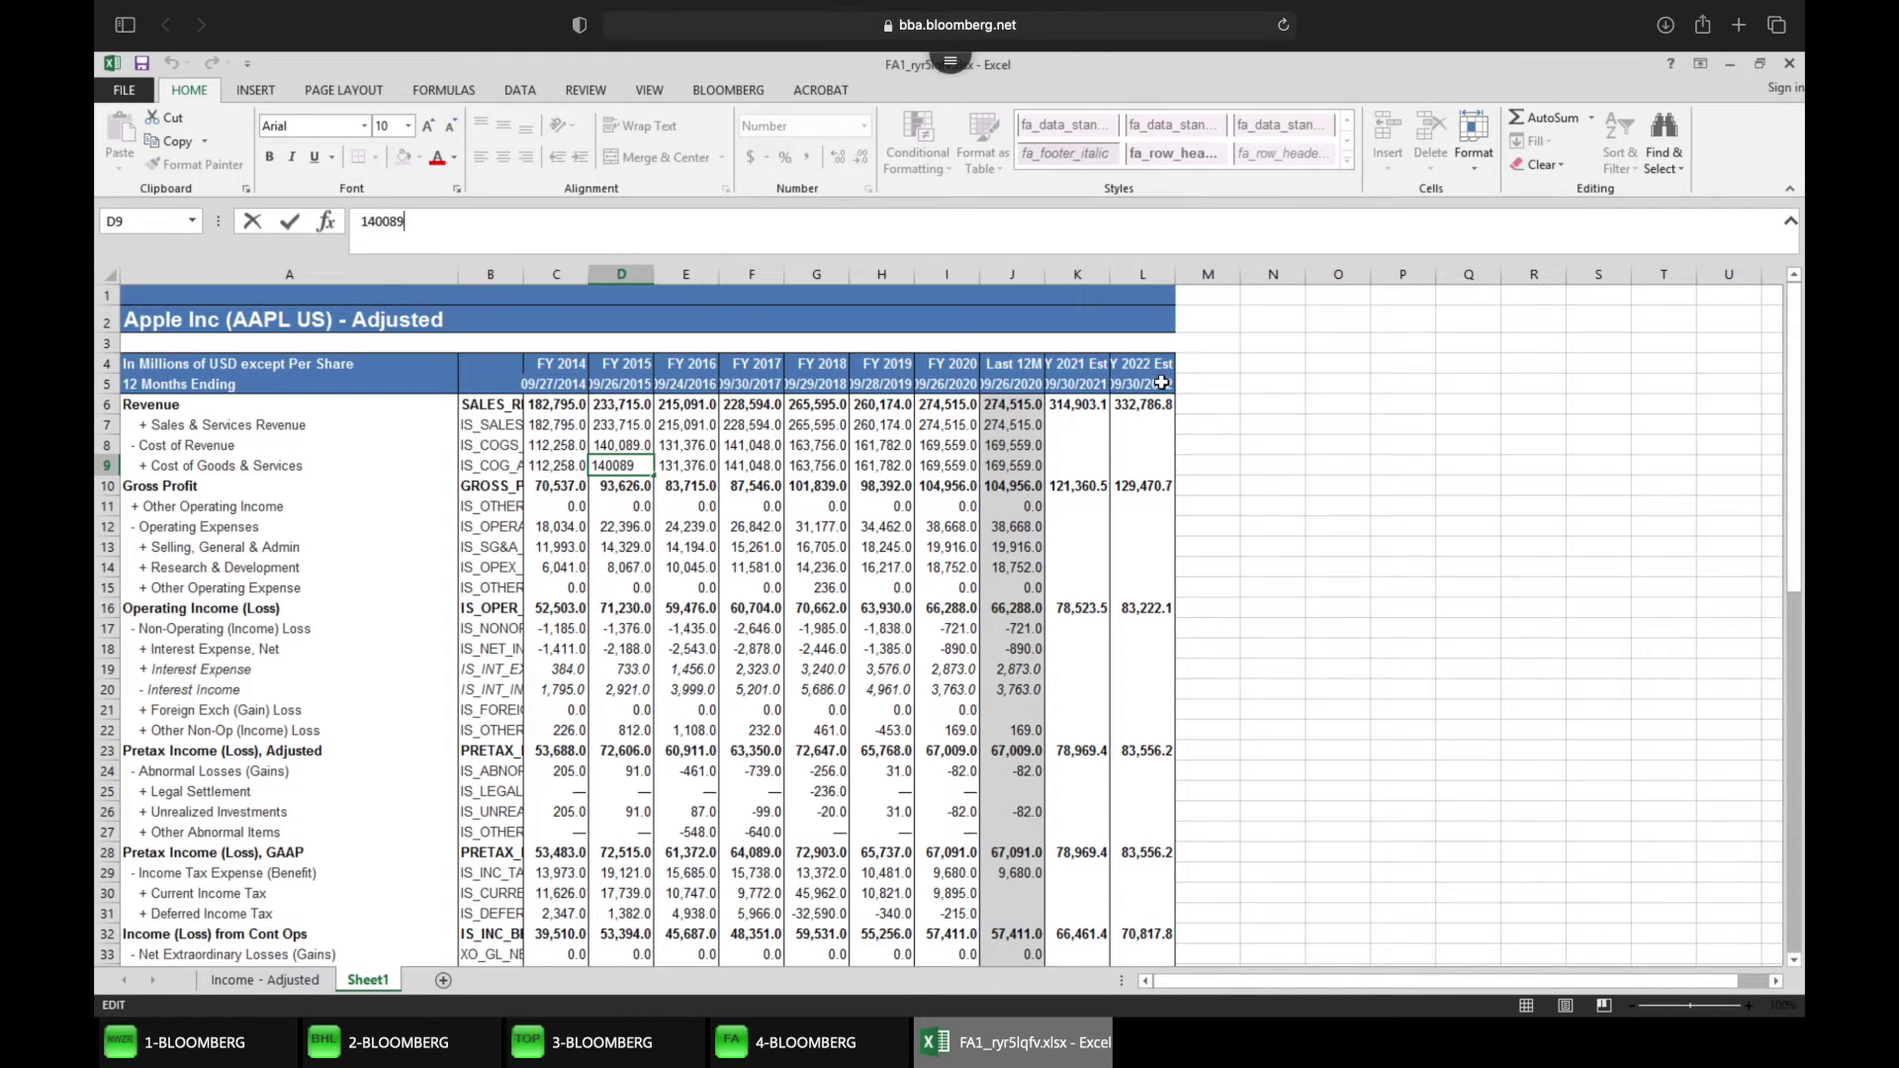
click(124, 90)
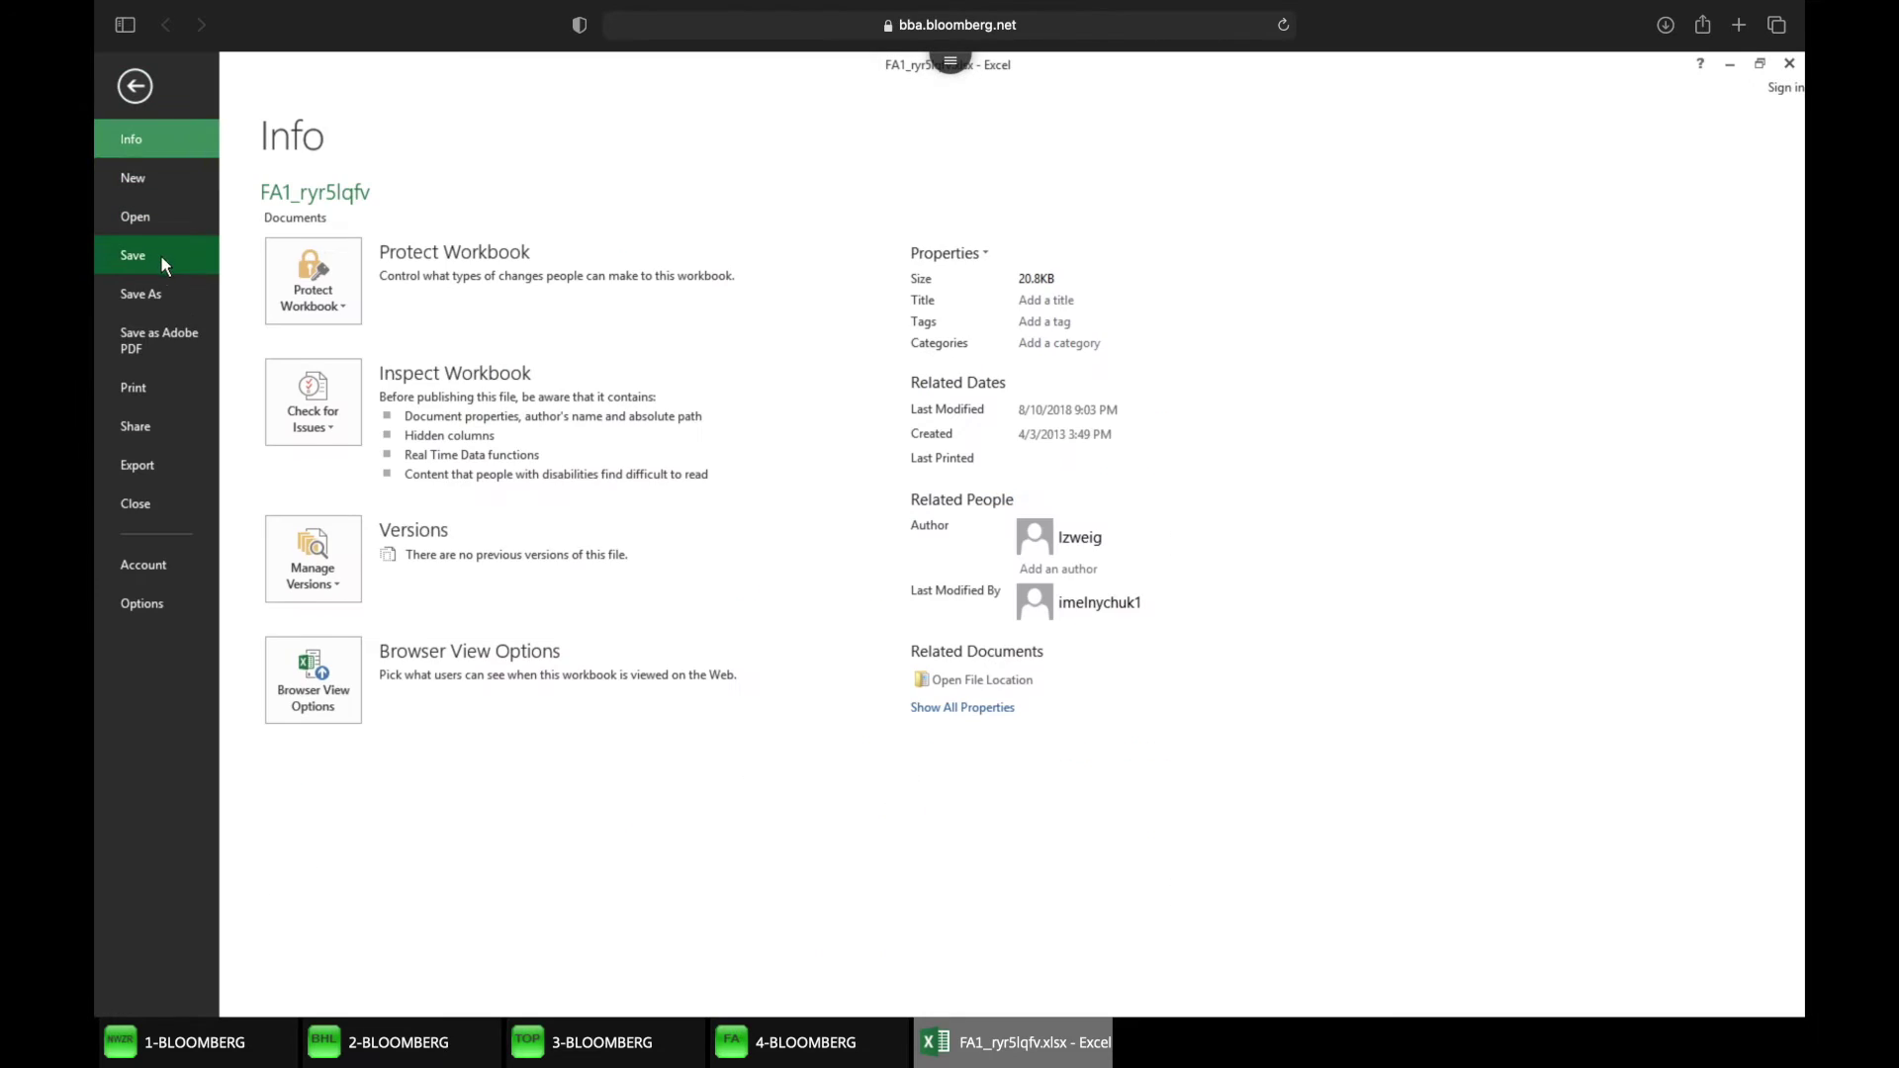
Save the workbook as apple.xlsx in Documents, replacing the existing file.
click(160, 293)
click(621, 489)
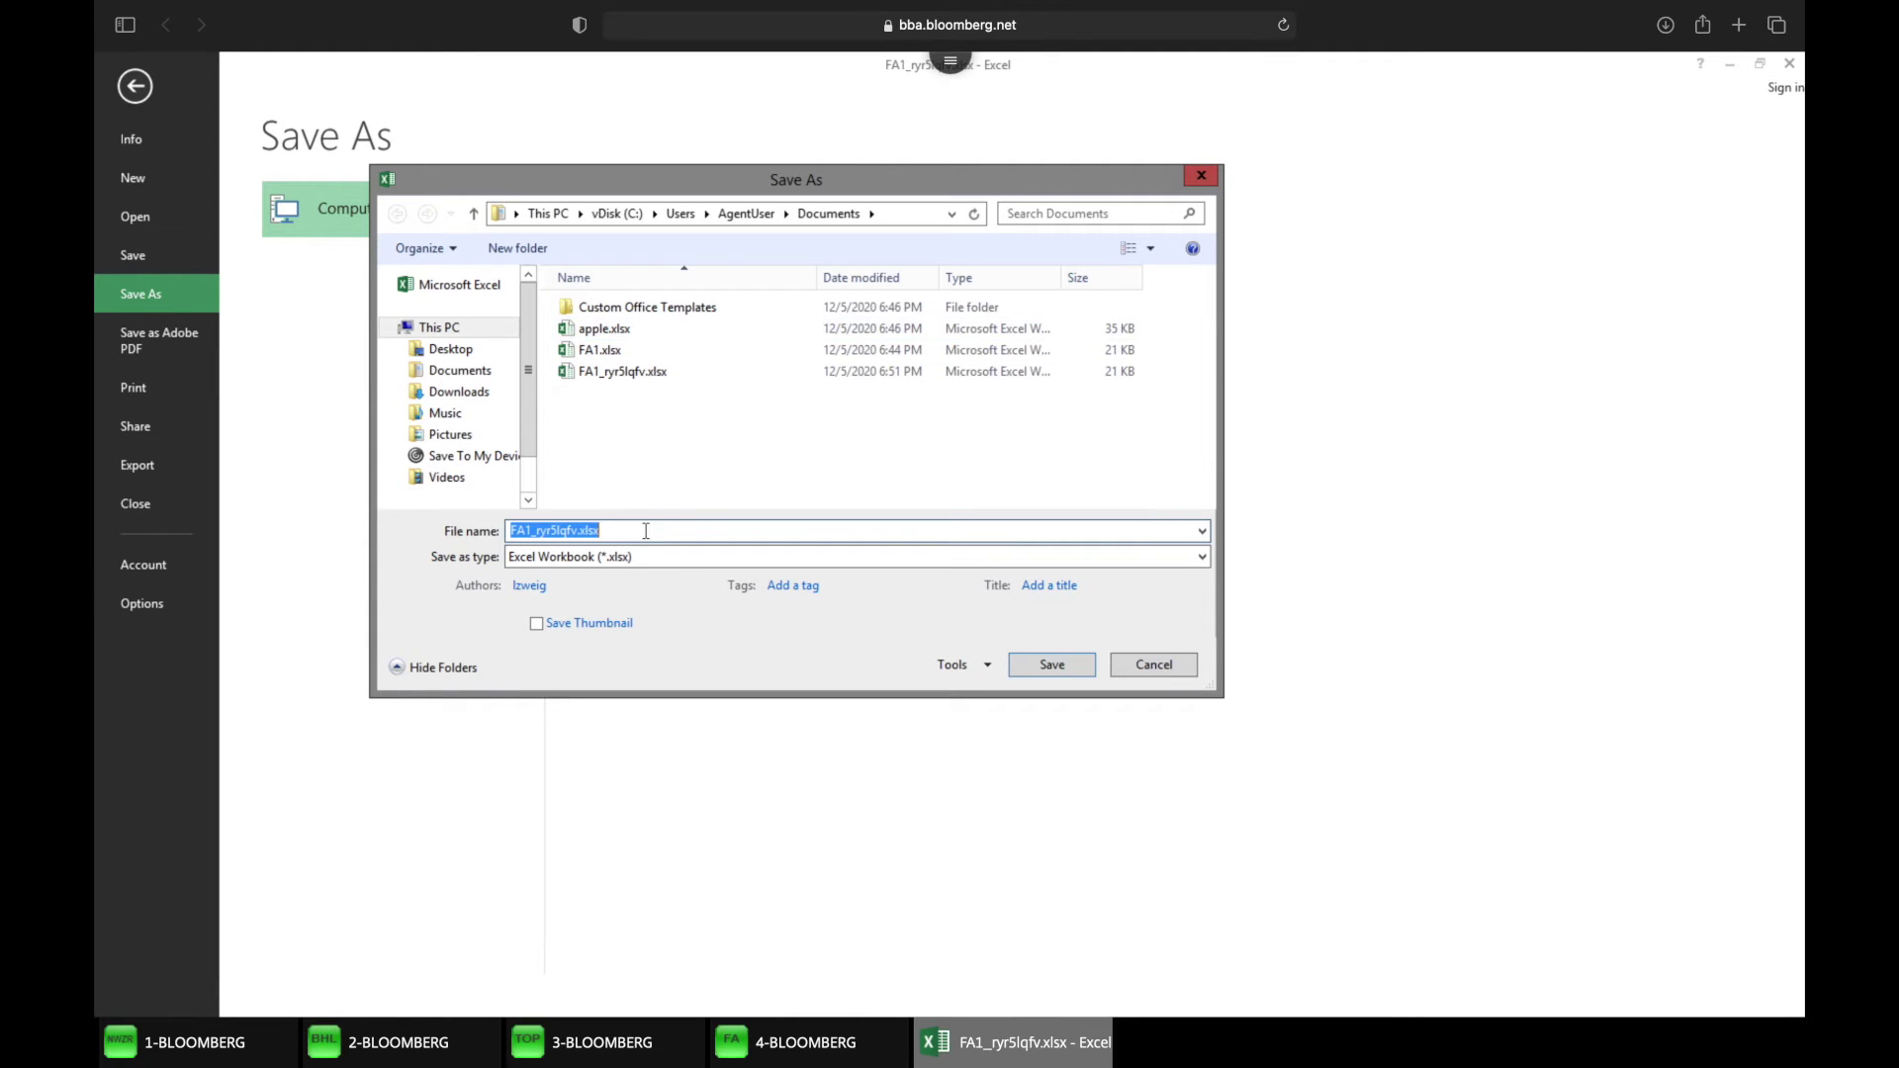
text(apple)
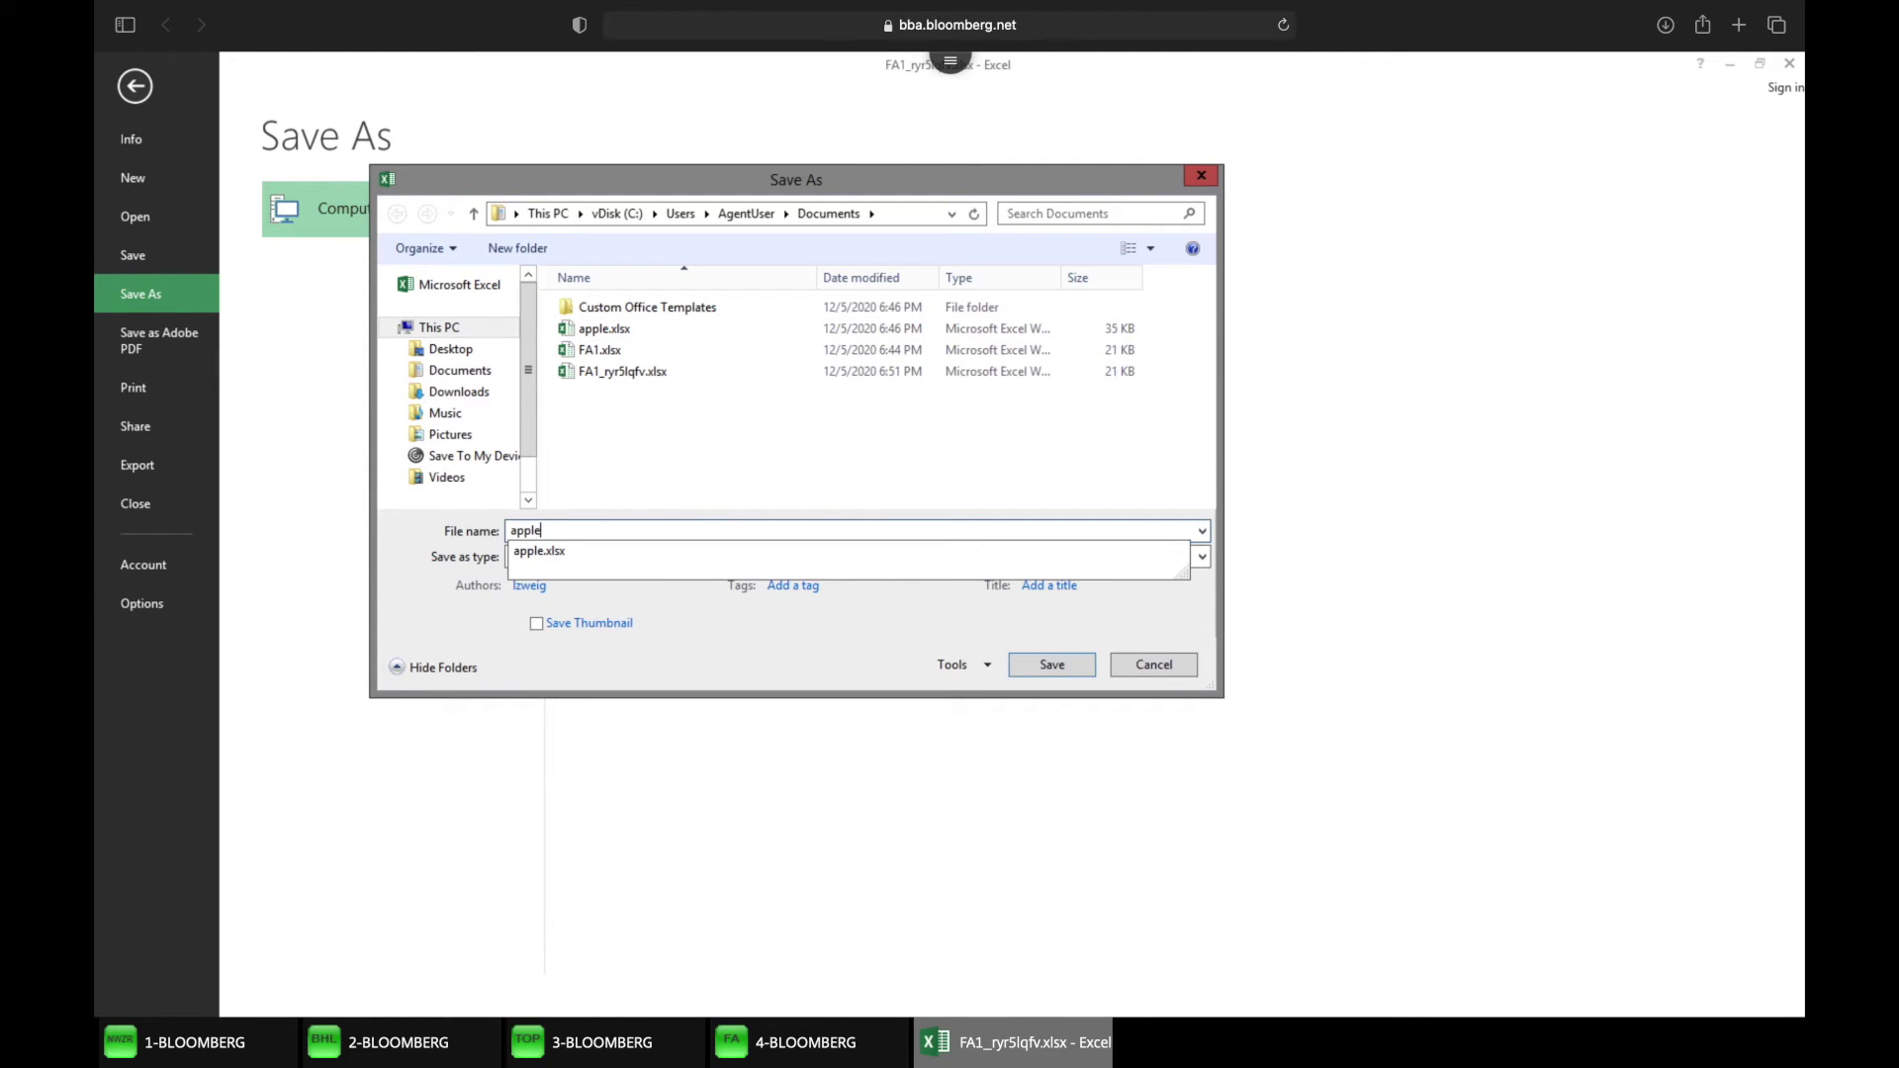
key(Return)
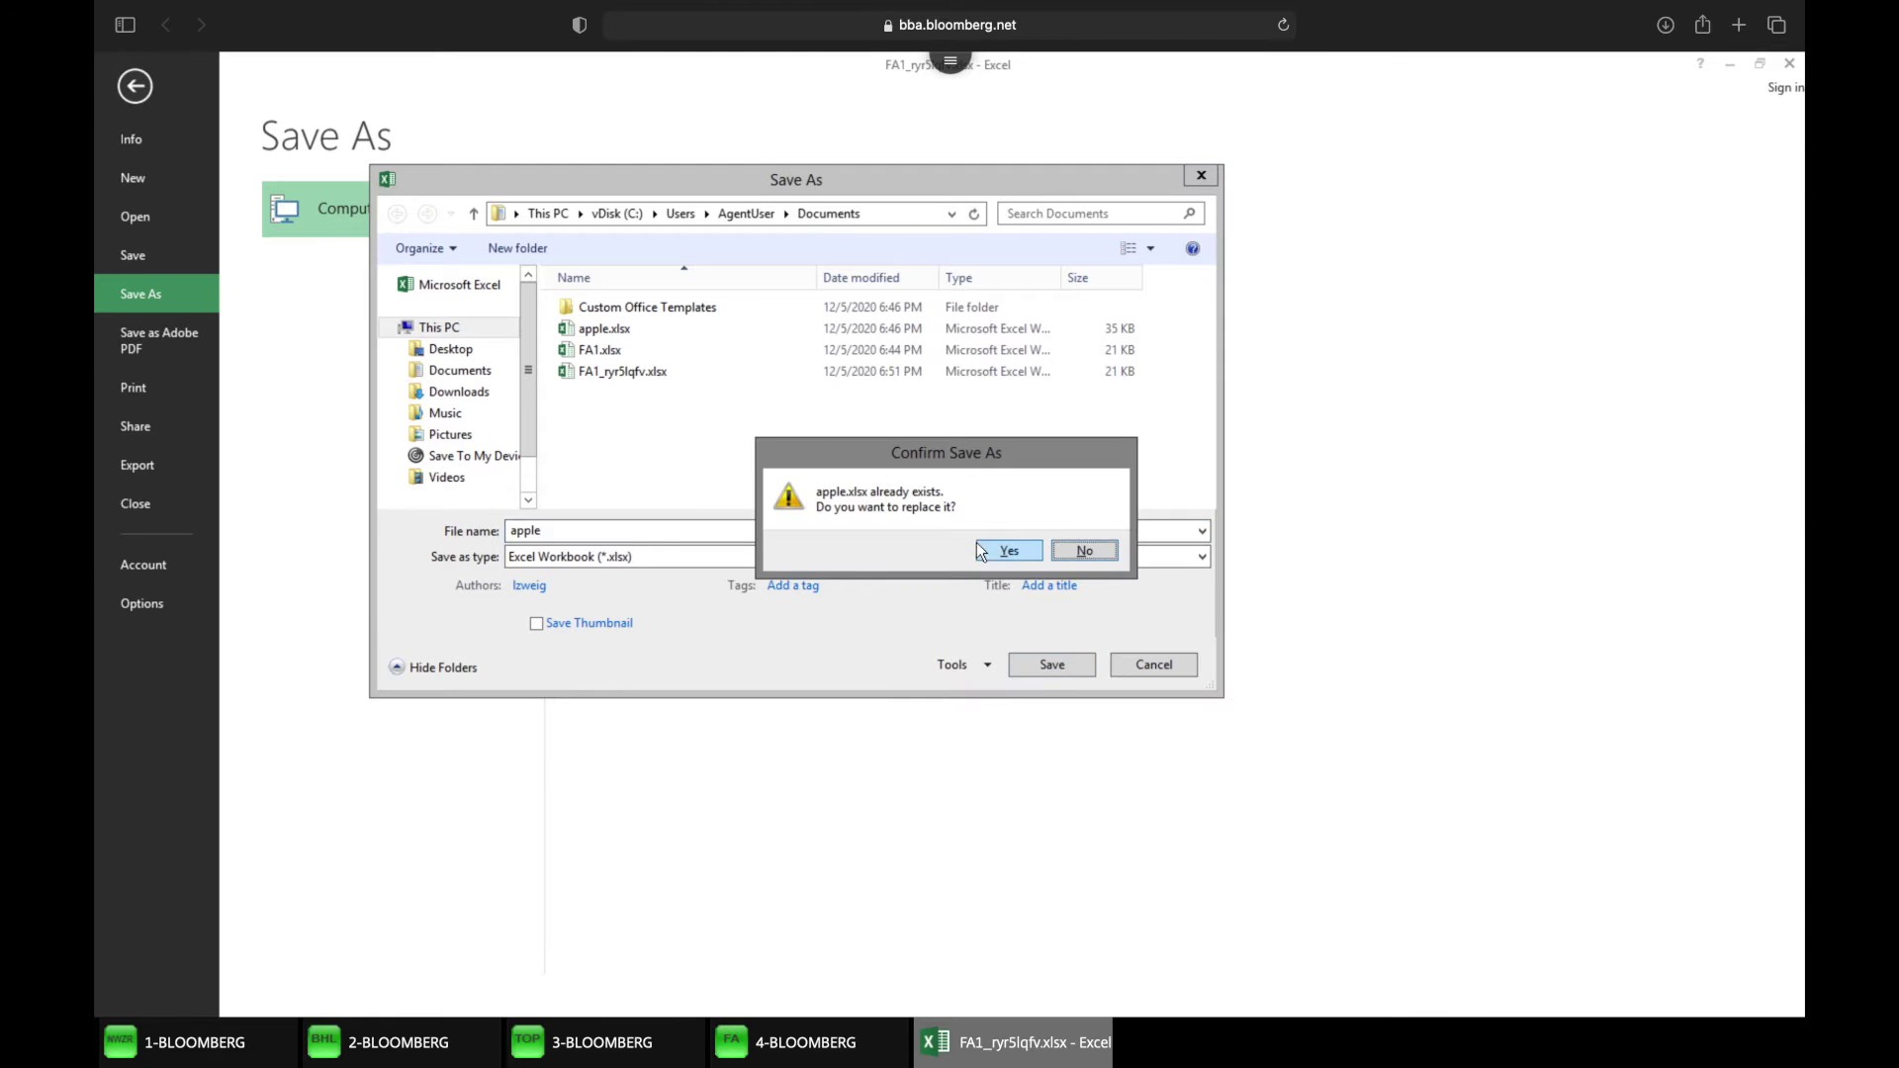
click(999, 551)
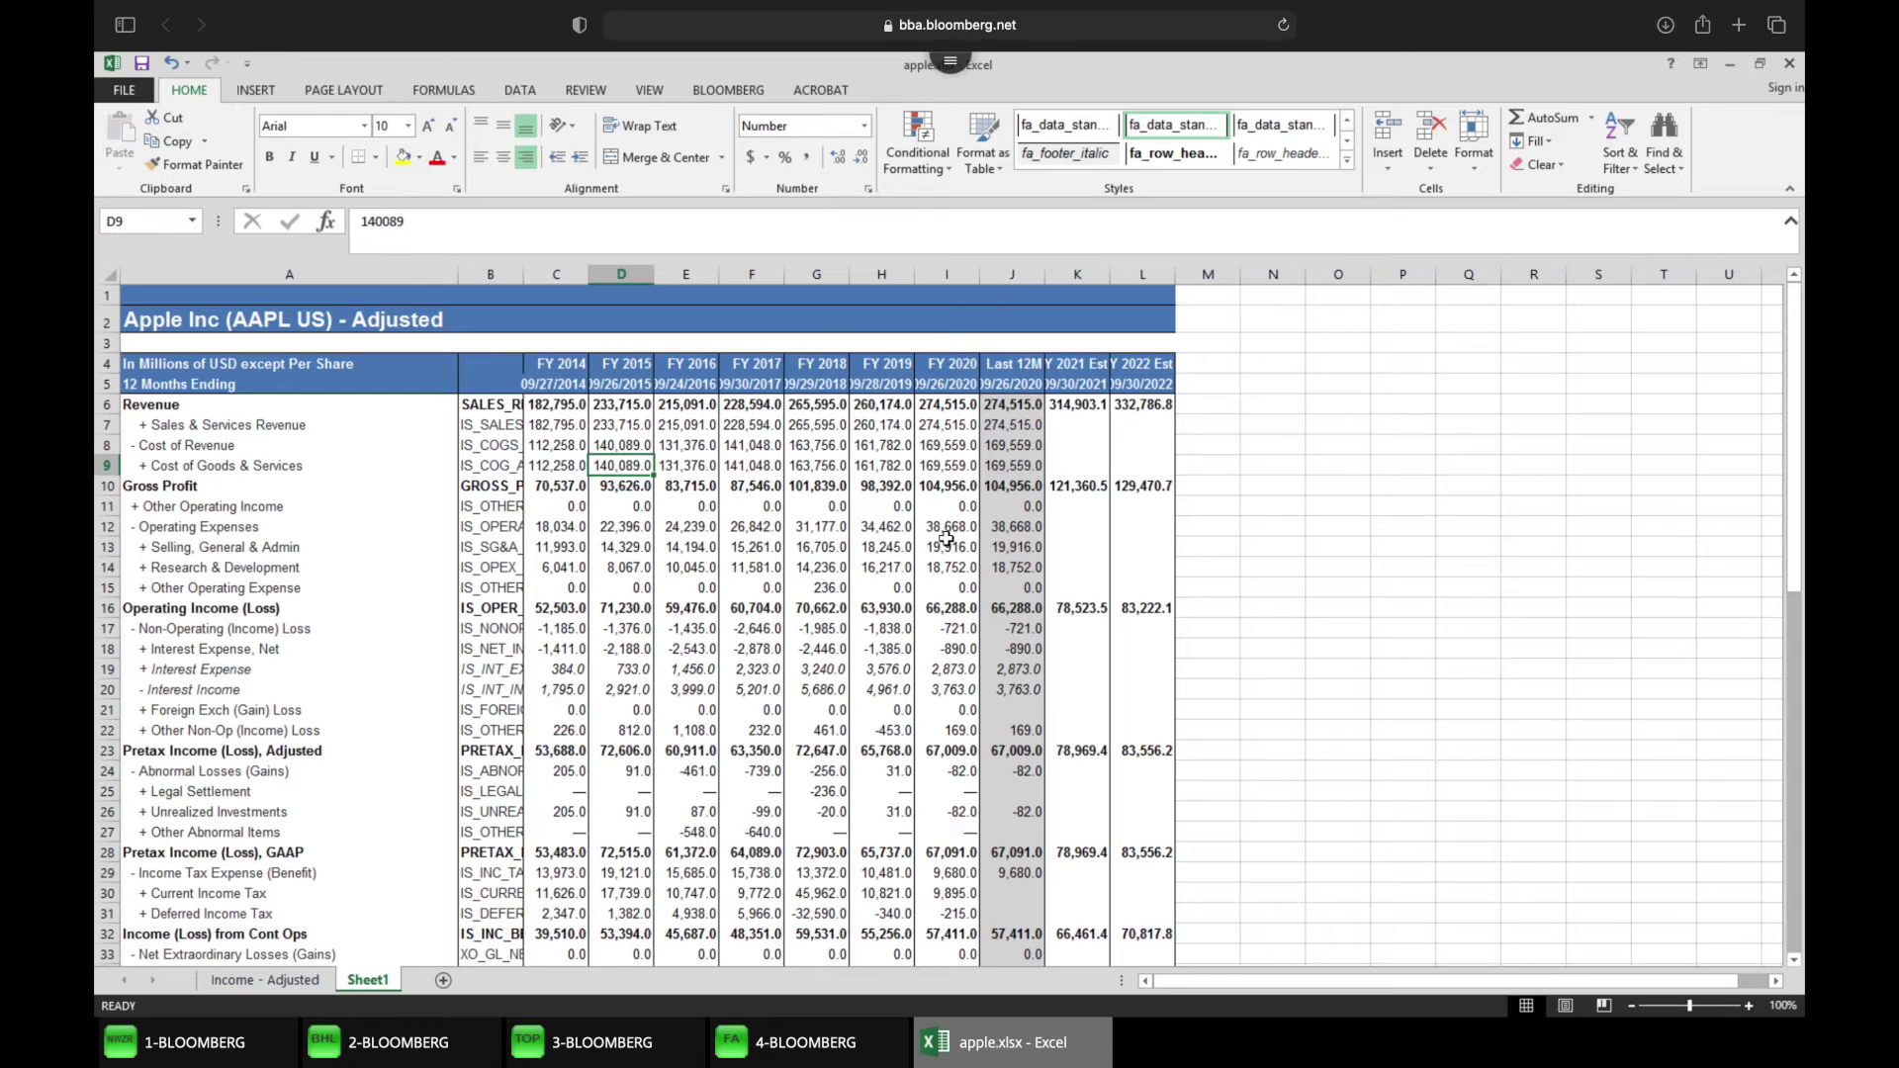
Download apple.xlsx from the remote Documents folder to the Mac via the Citrix toolbar.
click(950, 65)
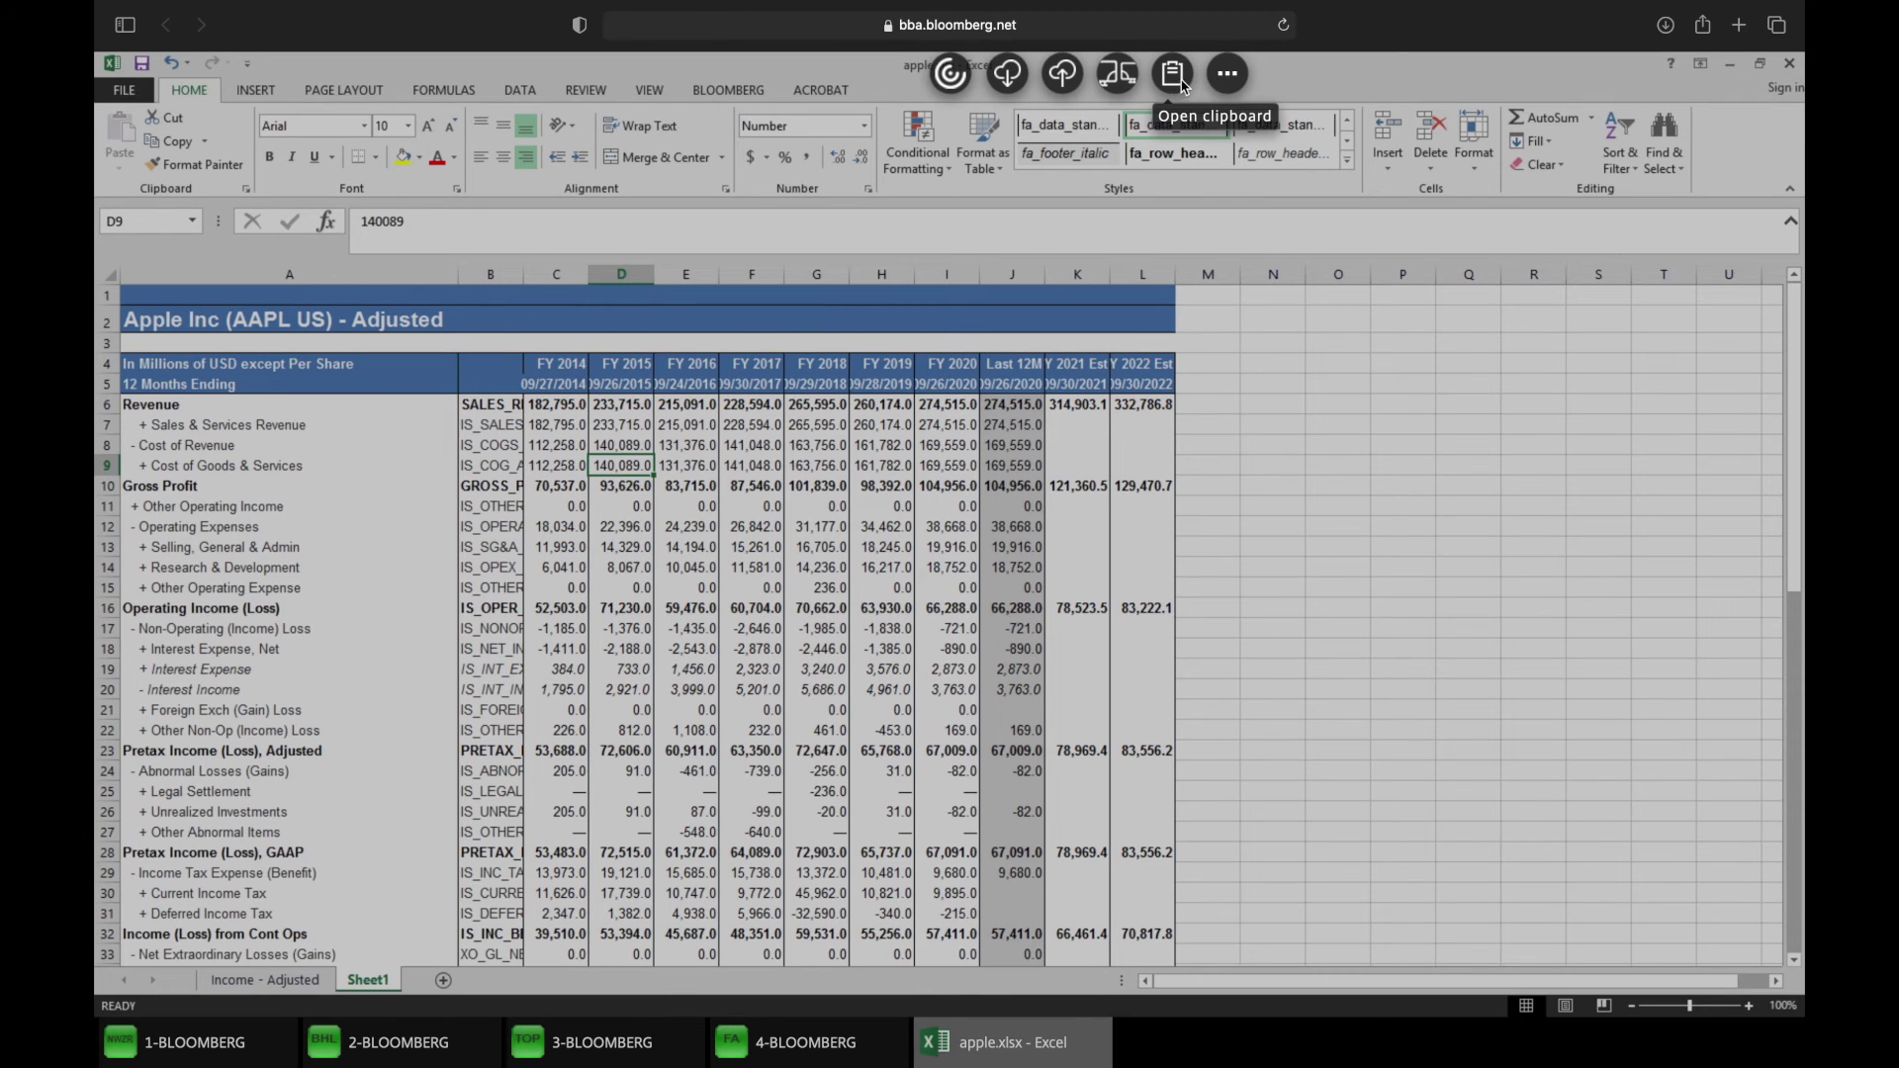
click(1226, 87)
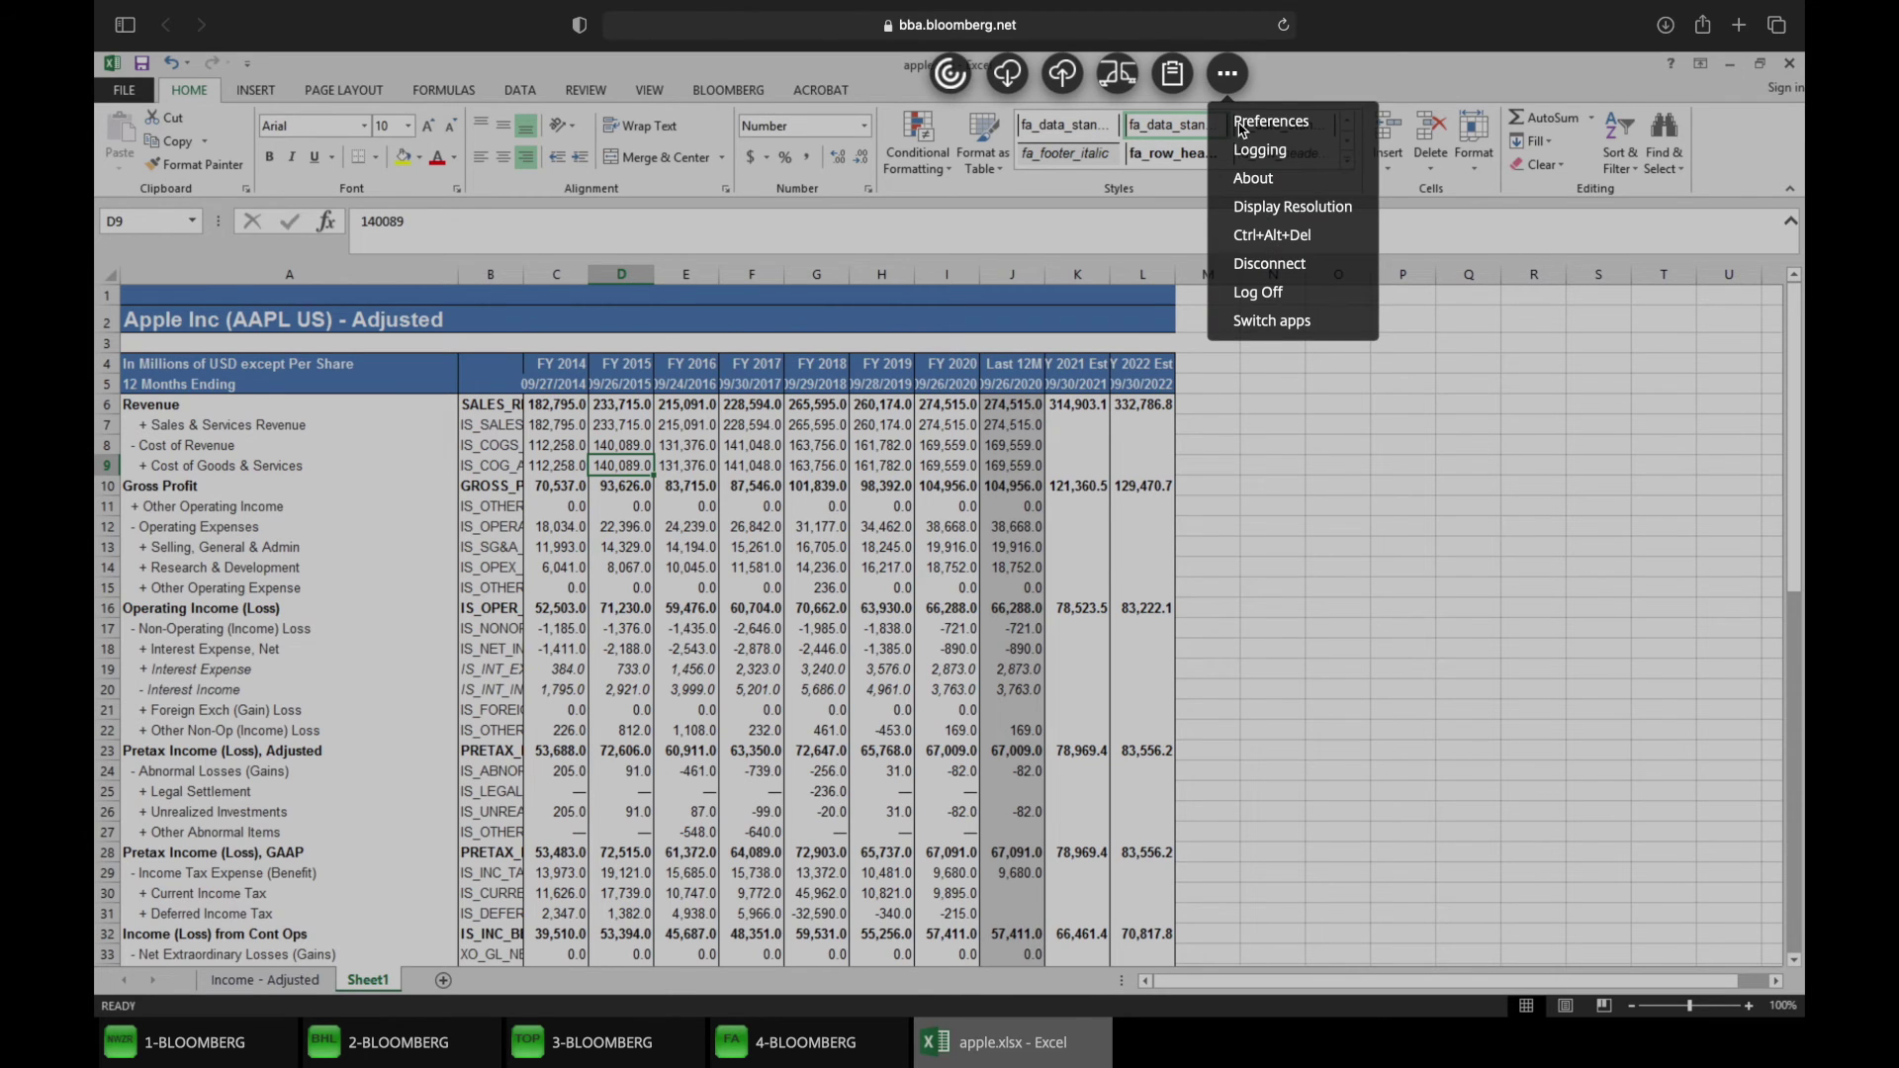
click(1011, 77)
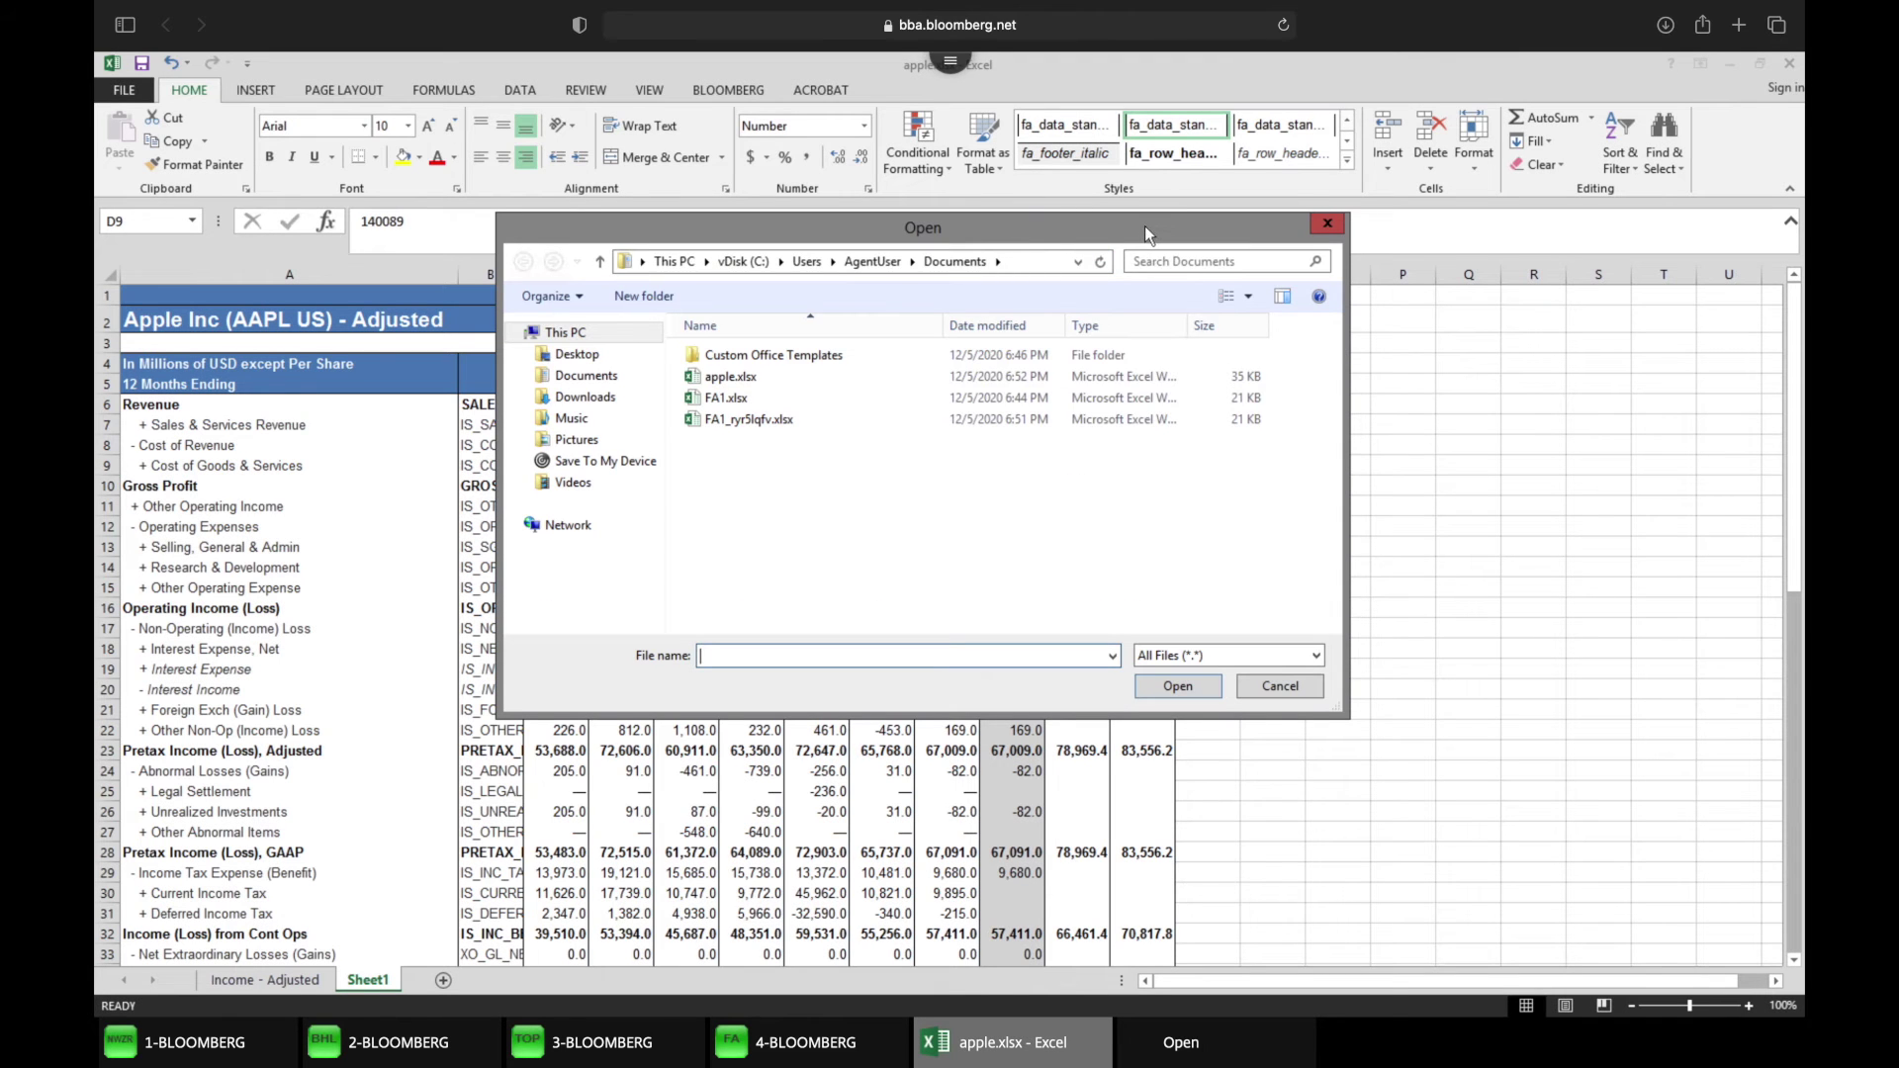
drag(1146, 227, 1175, 269)
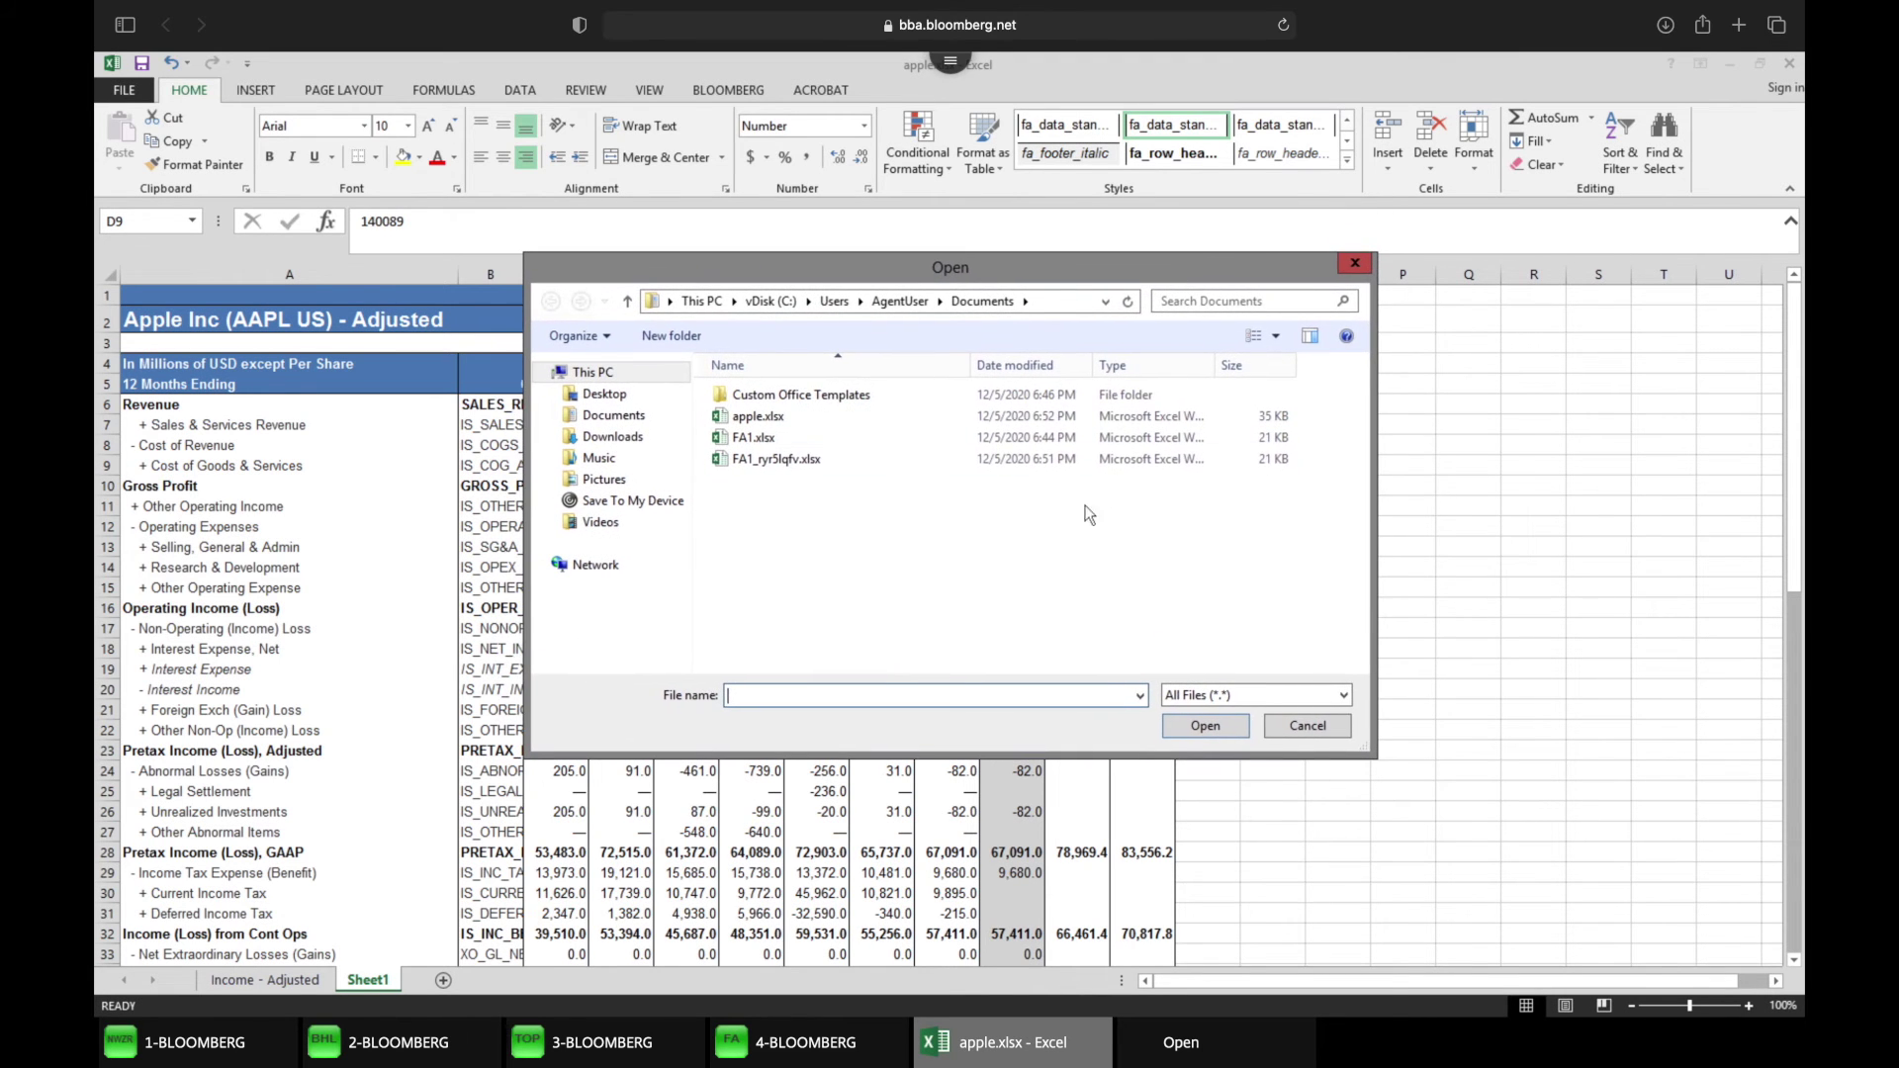
click(786, 417)
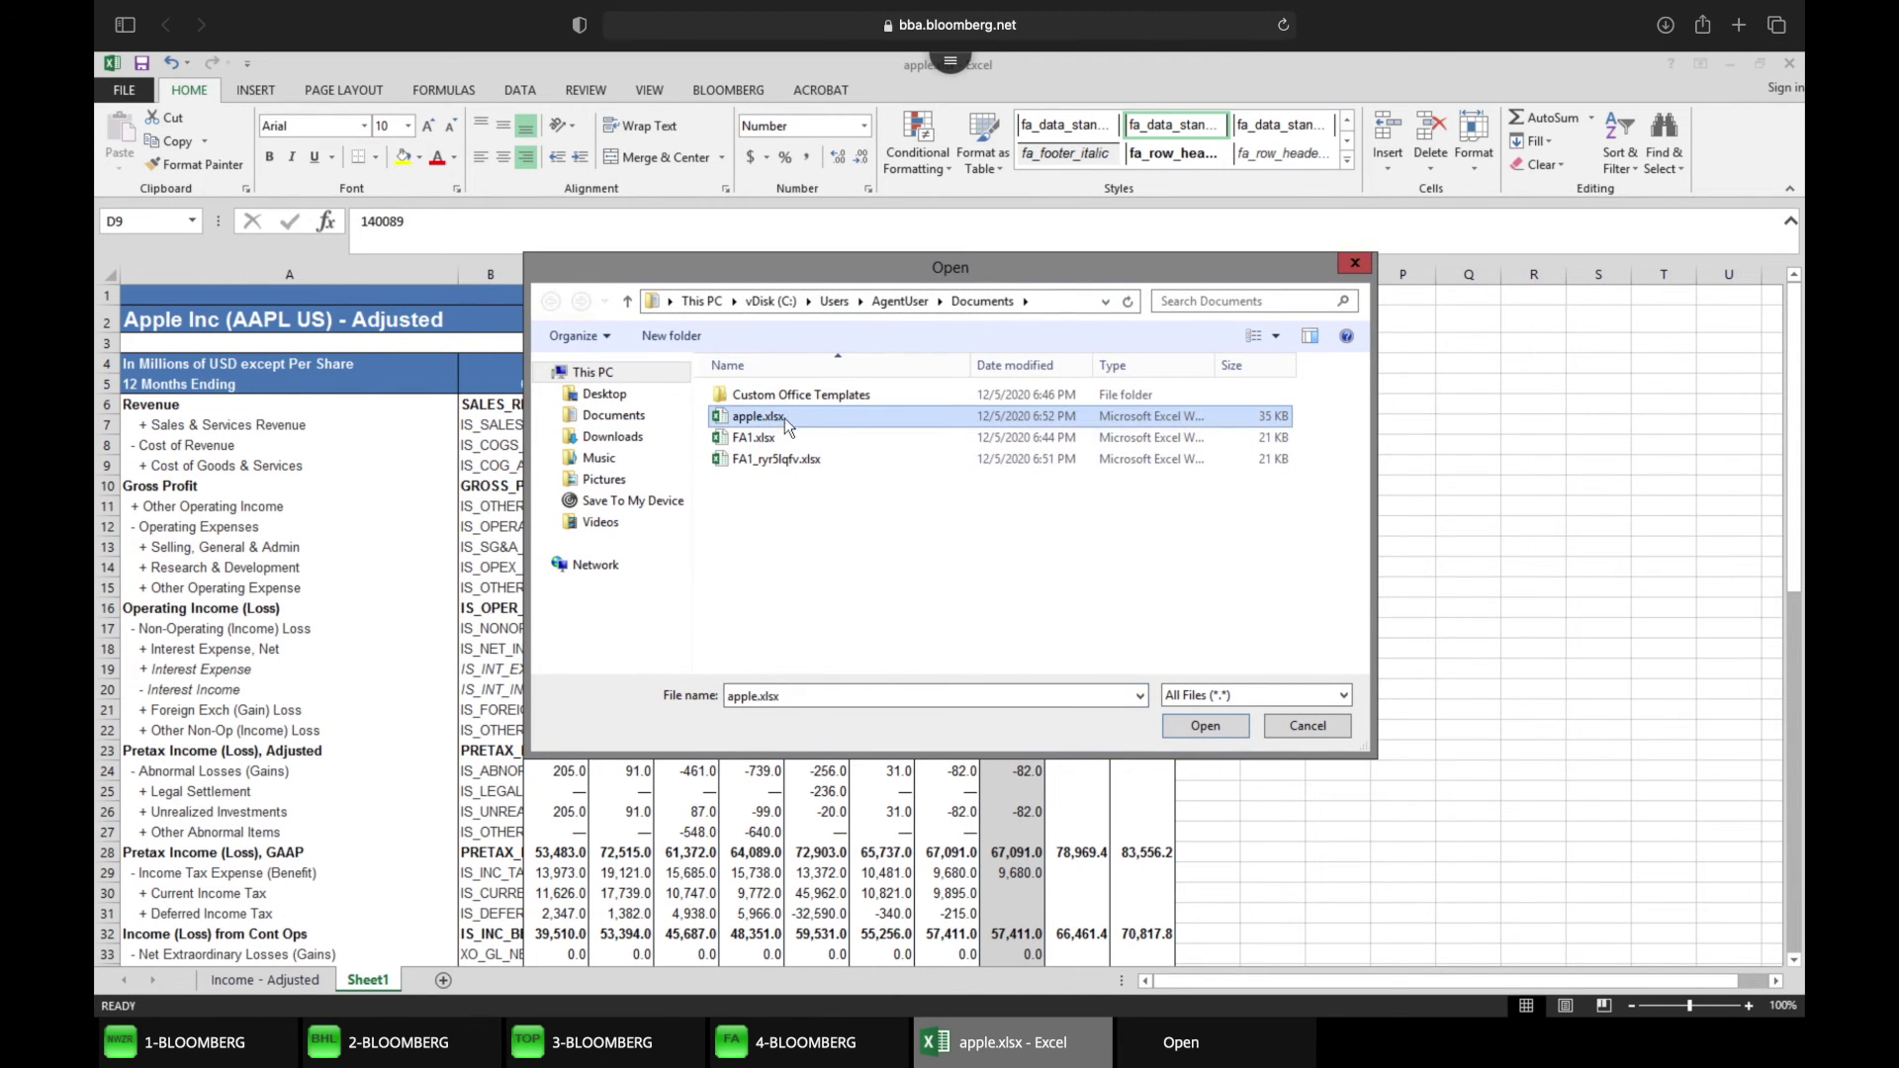
click(1214, 728)
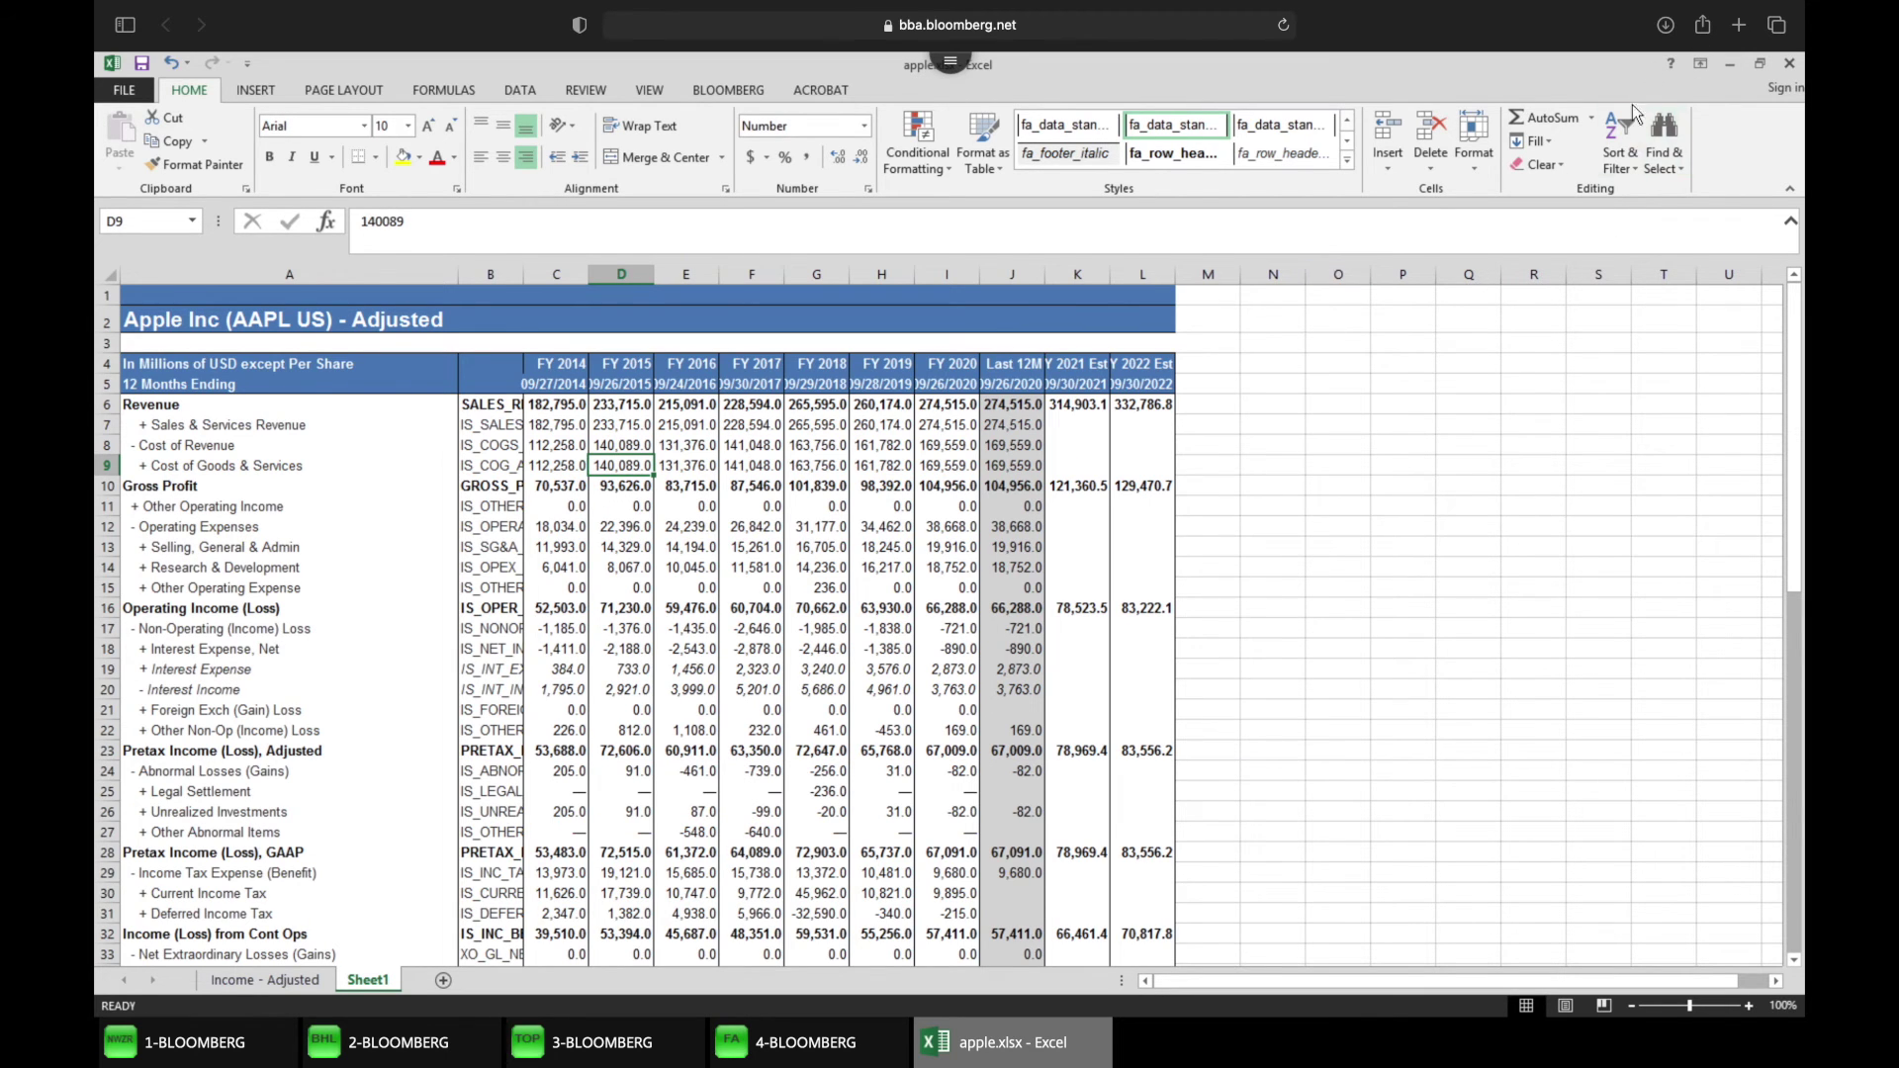
click(1665, 26)
Open the downloaded apple-2.xlsx in local Excel and maximise its window.
double_click(1563, 119)
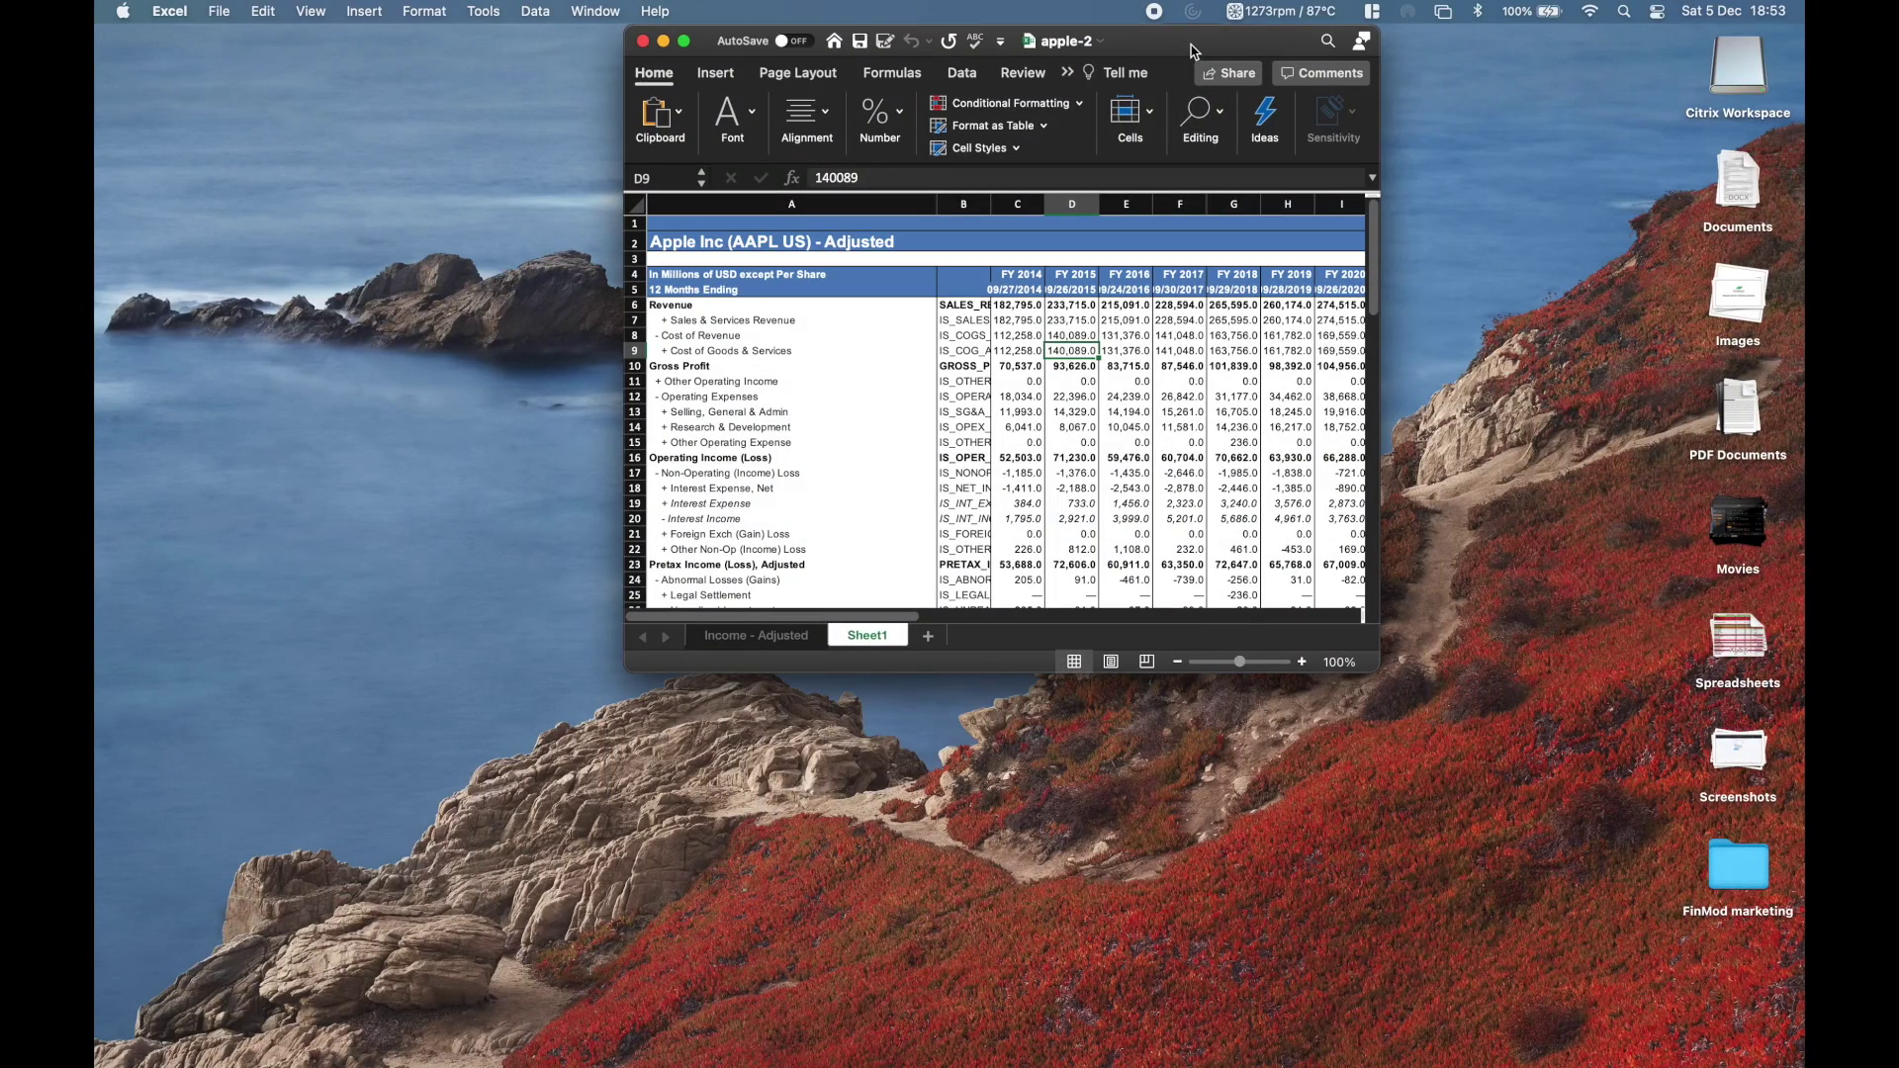
double_click(1190, 45)
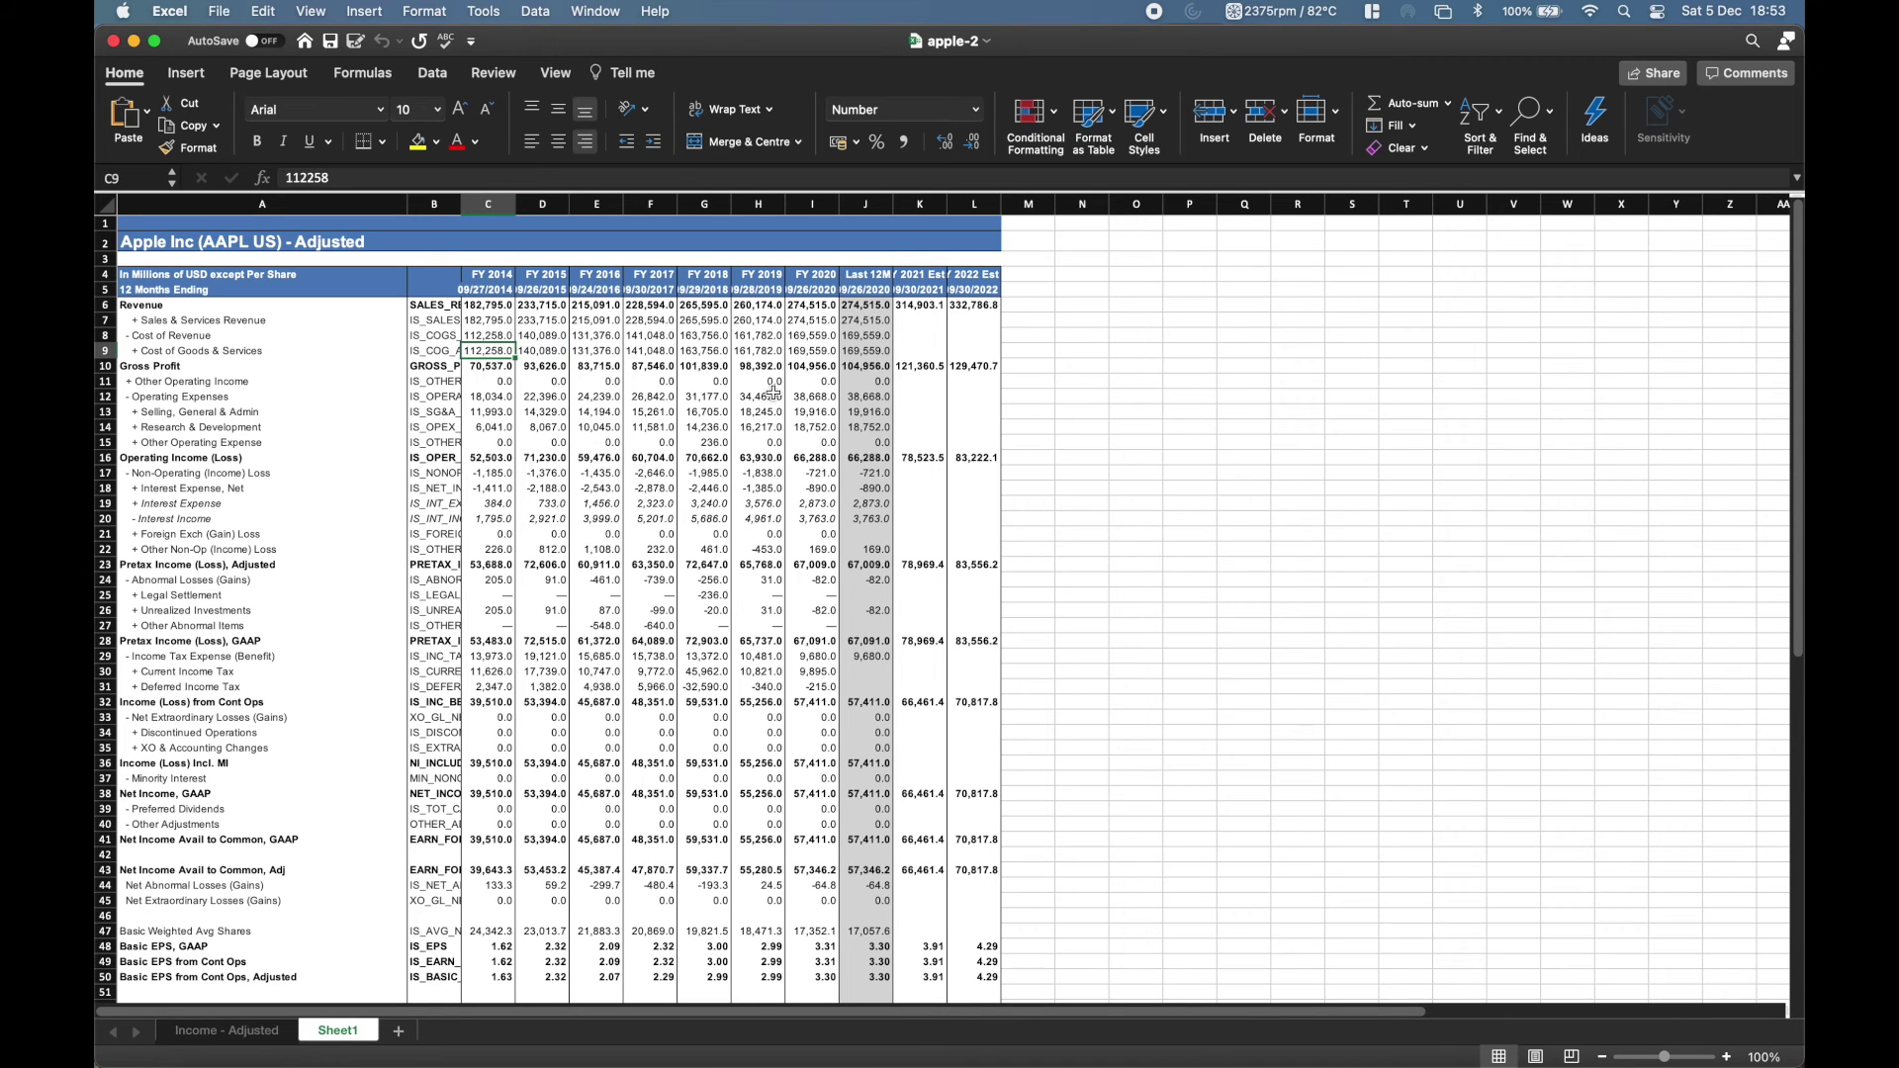
drag(143, 243, 947, 839)
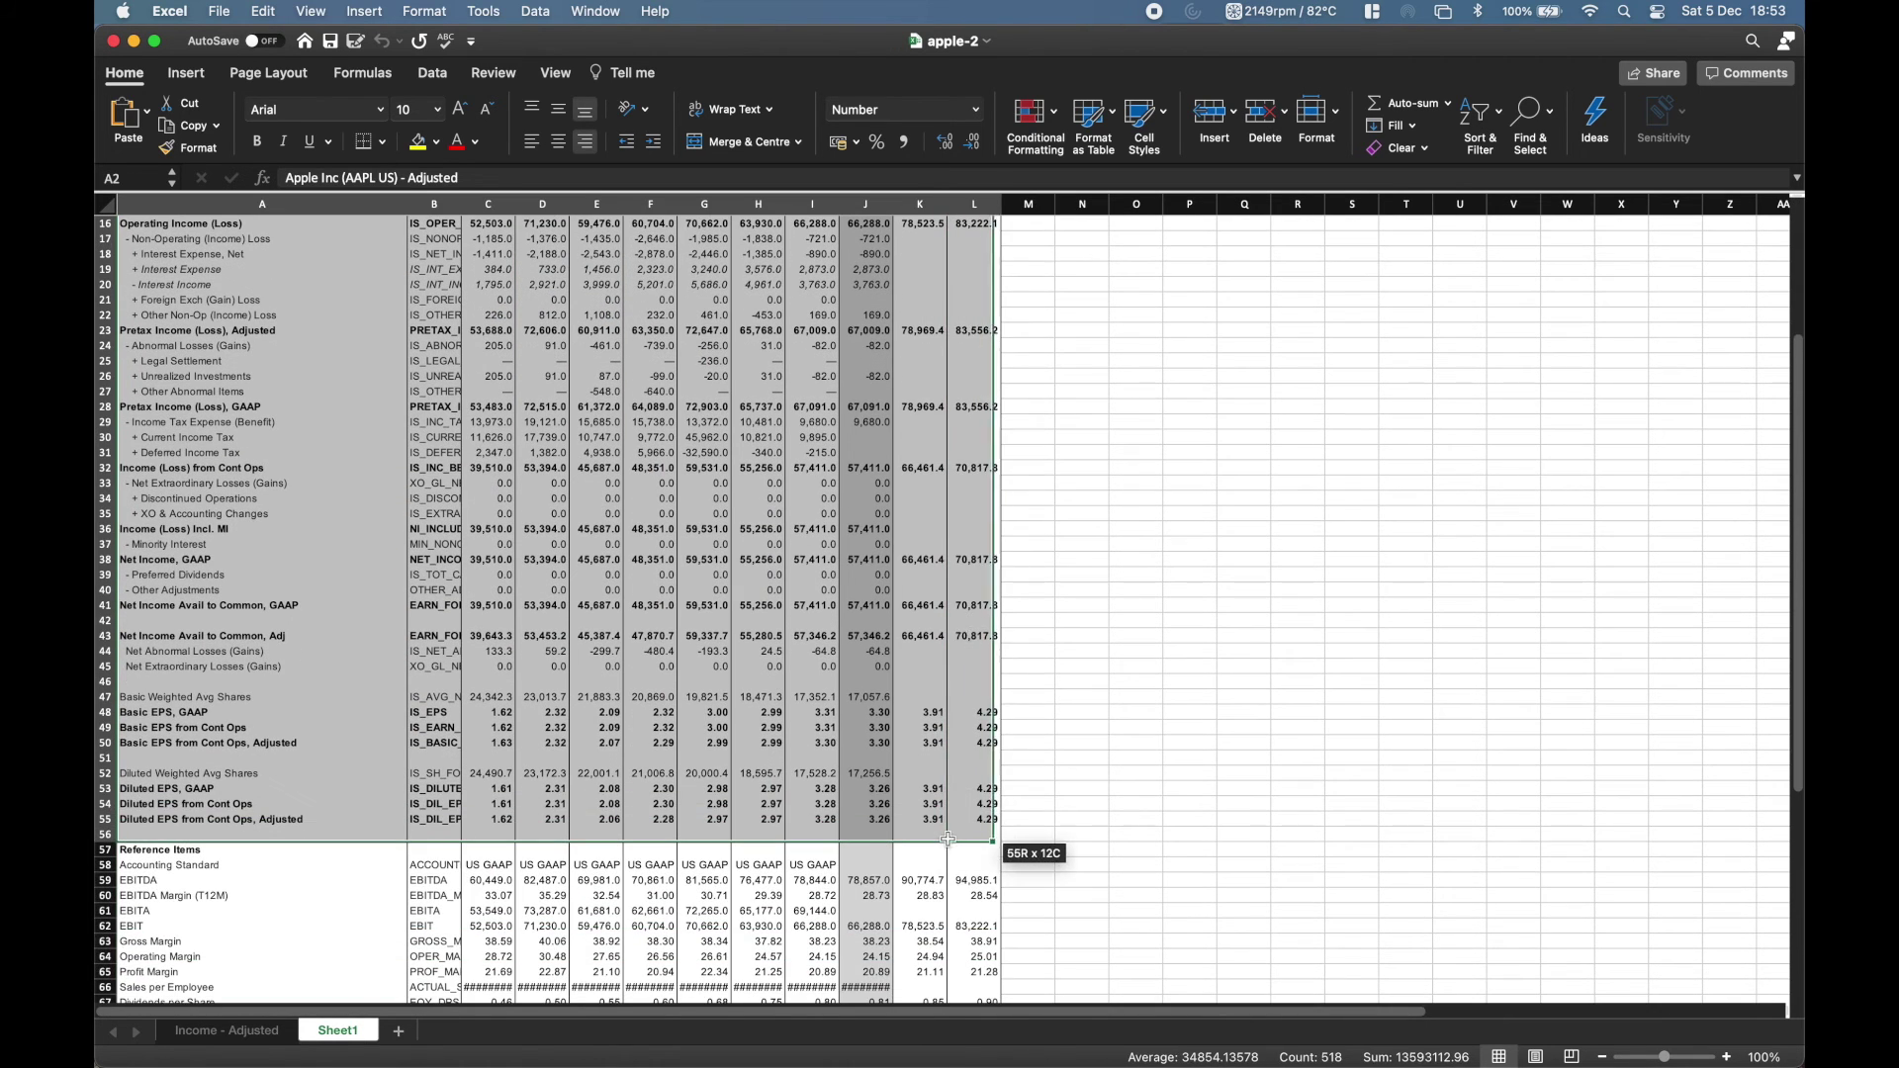
scroll(1017, 593, up, 5)
click(1081, 289)
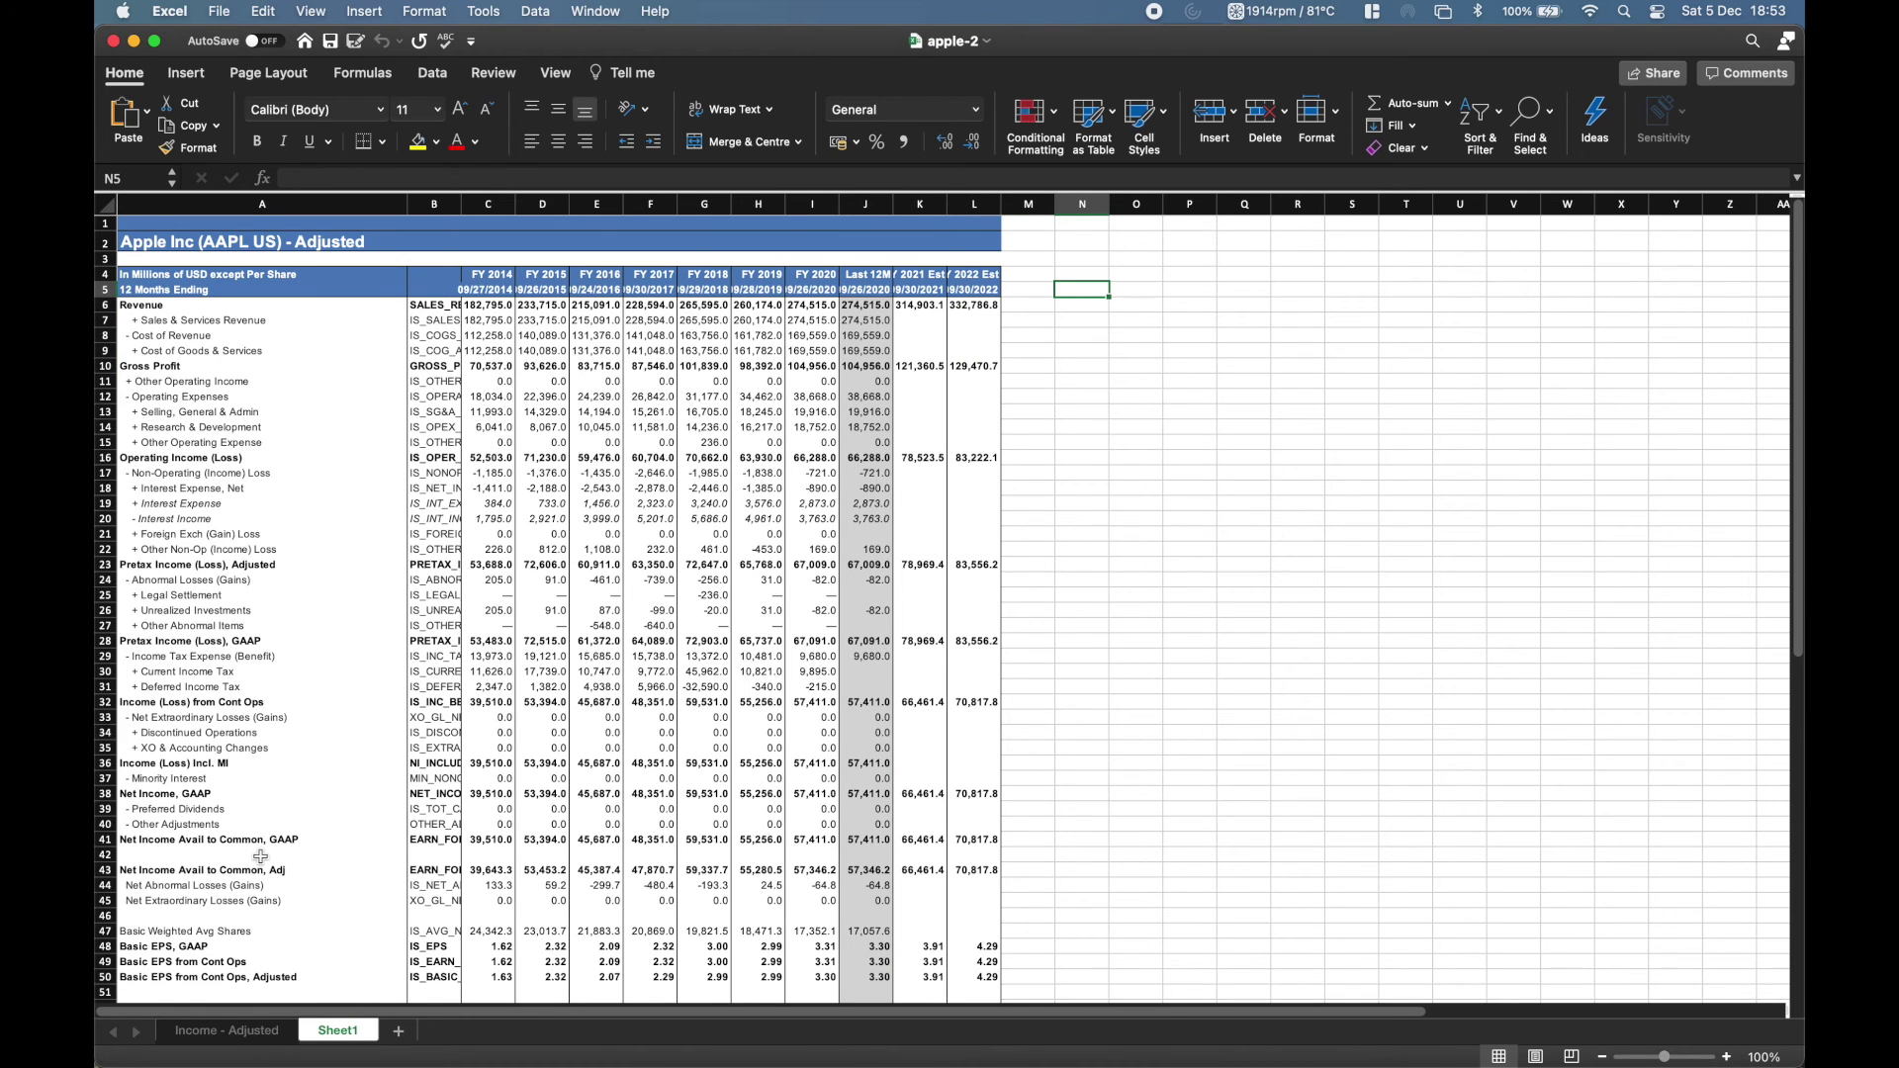
Check the Income - Adjusted sheet, then autofit Sheet1's column B to show full field codes.
click(234, 1031)
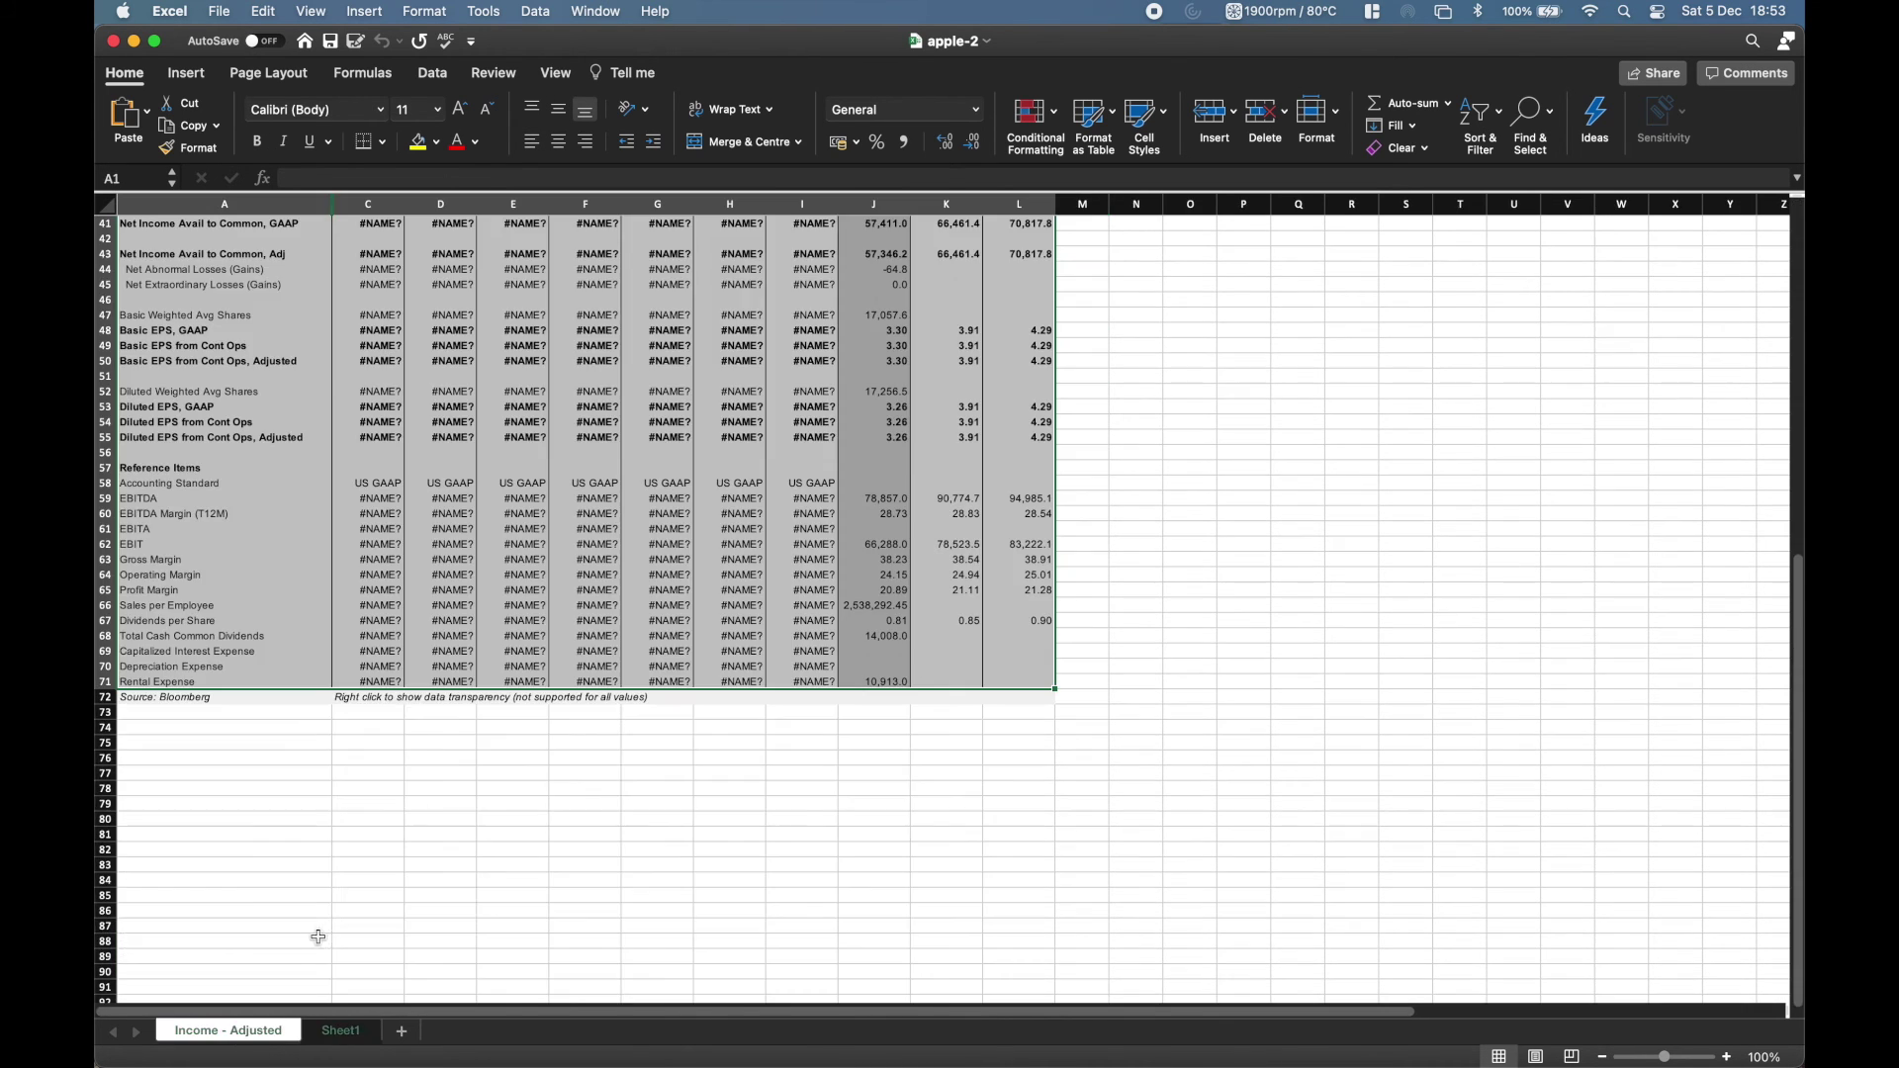
scroll(589, 579, up, 10)
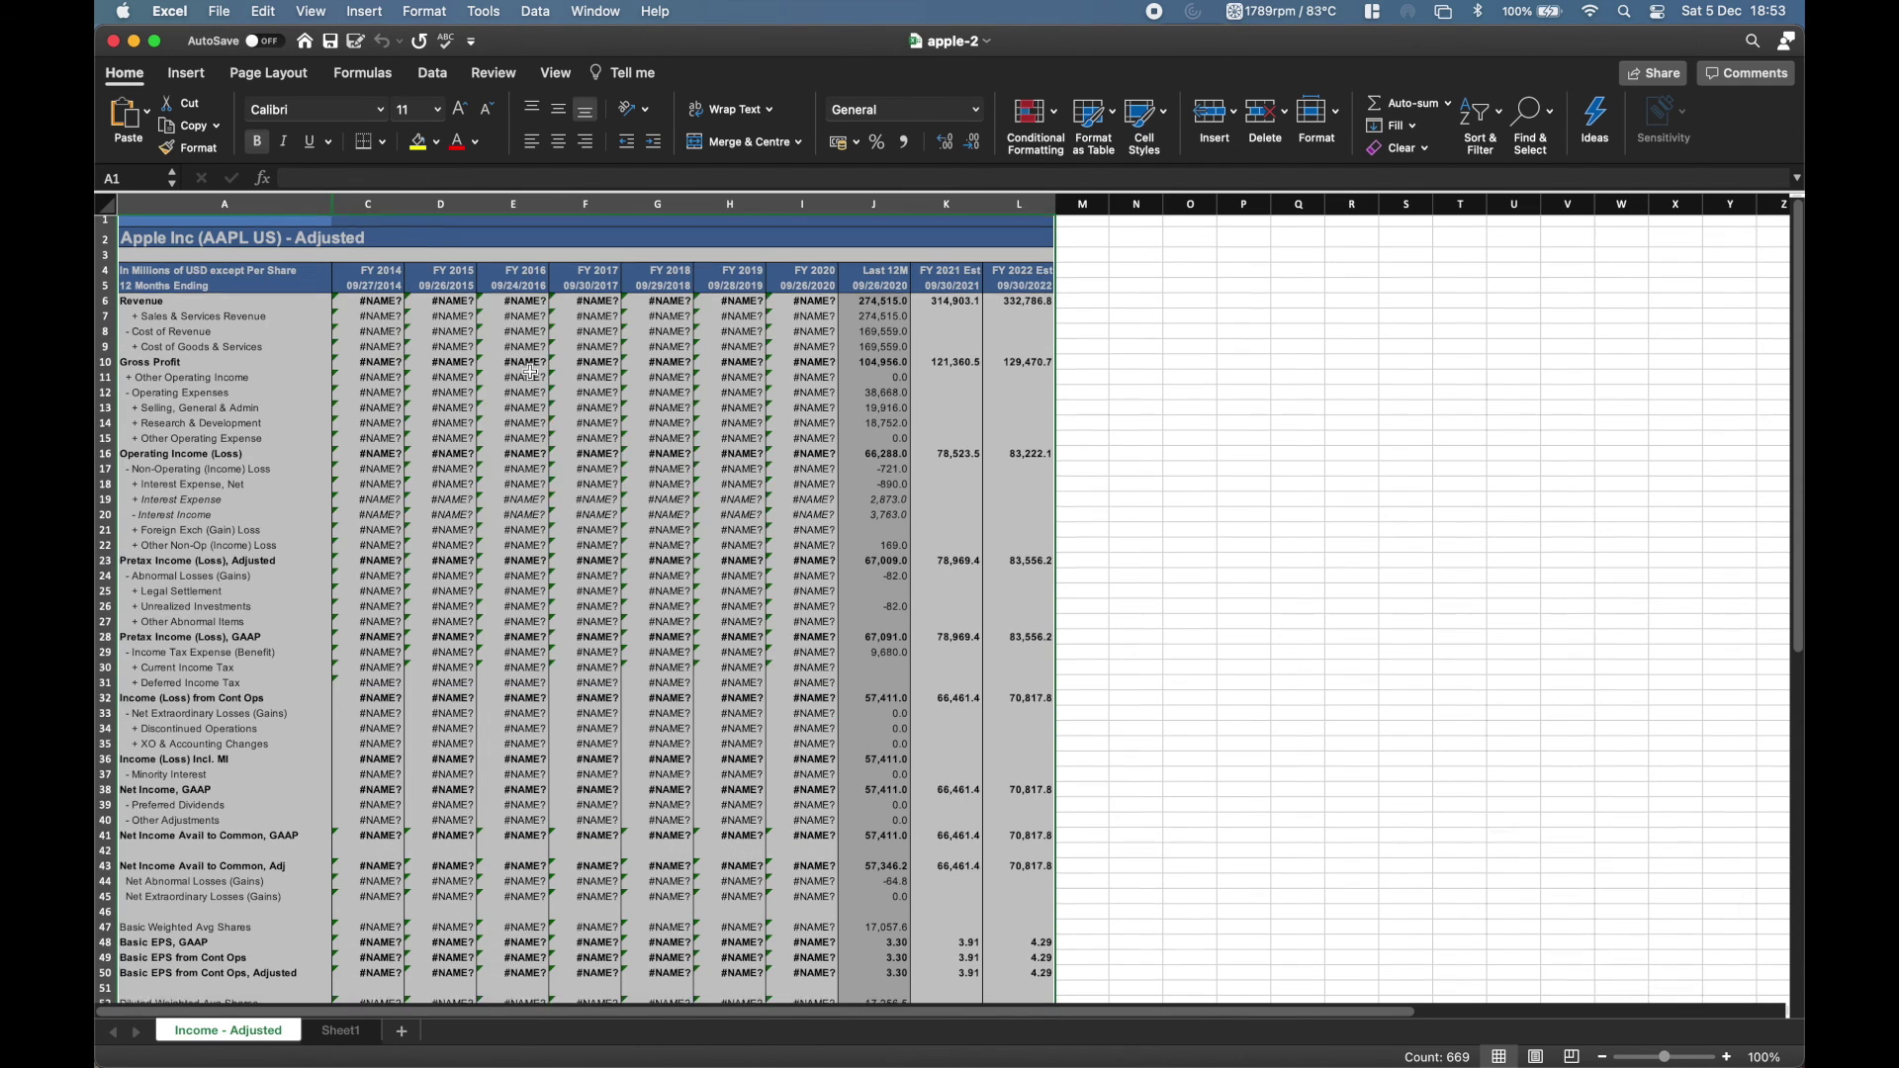
click(340, 1031)
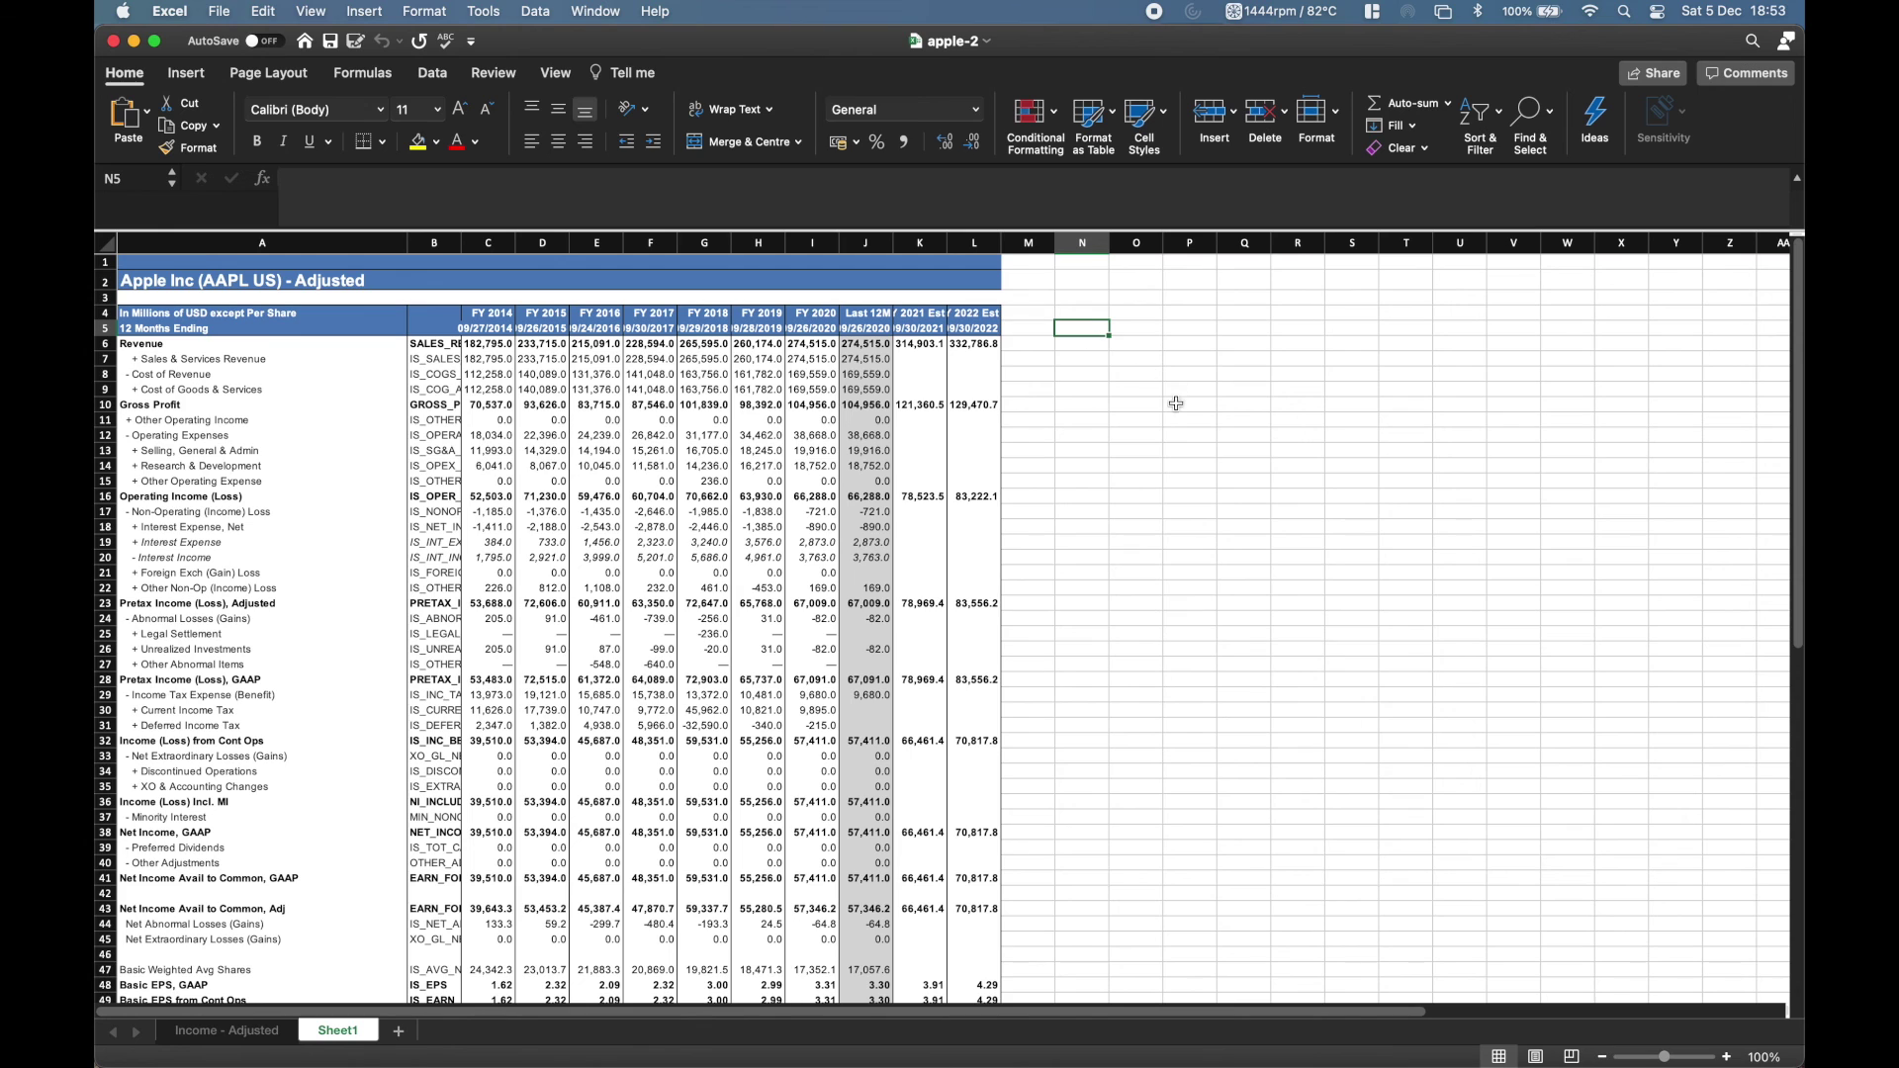
drag(461, 248, 461, 248)
double_click(461, 247)
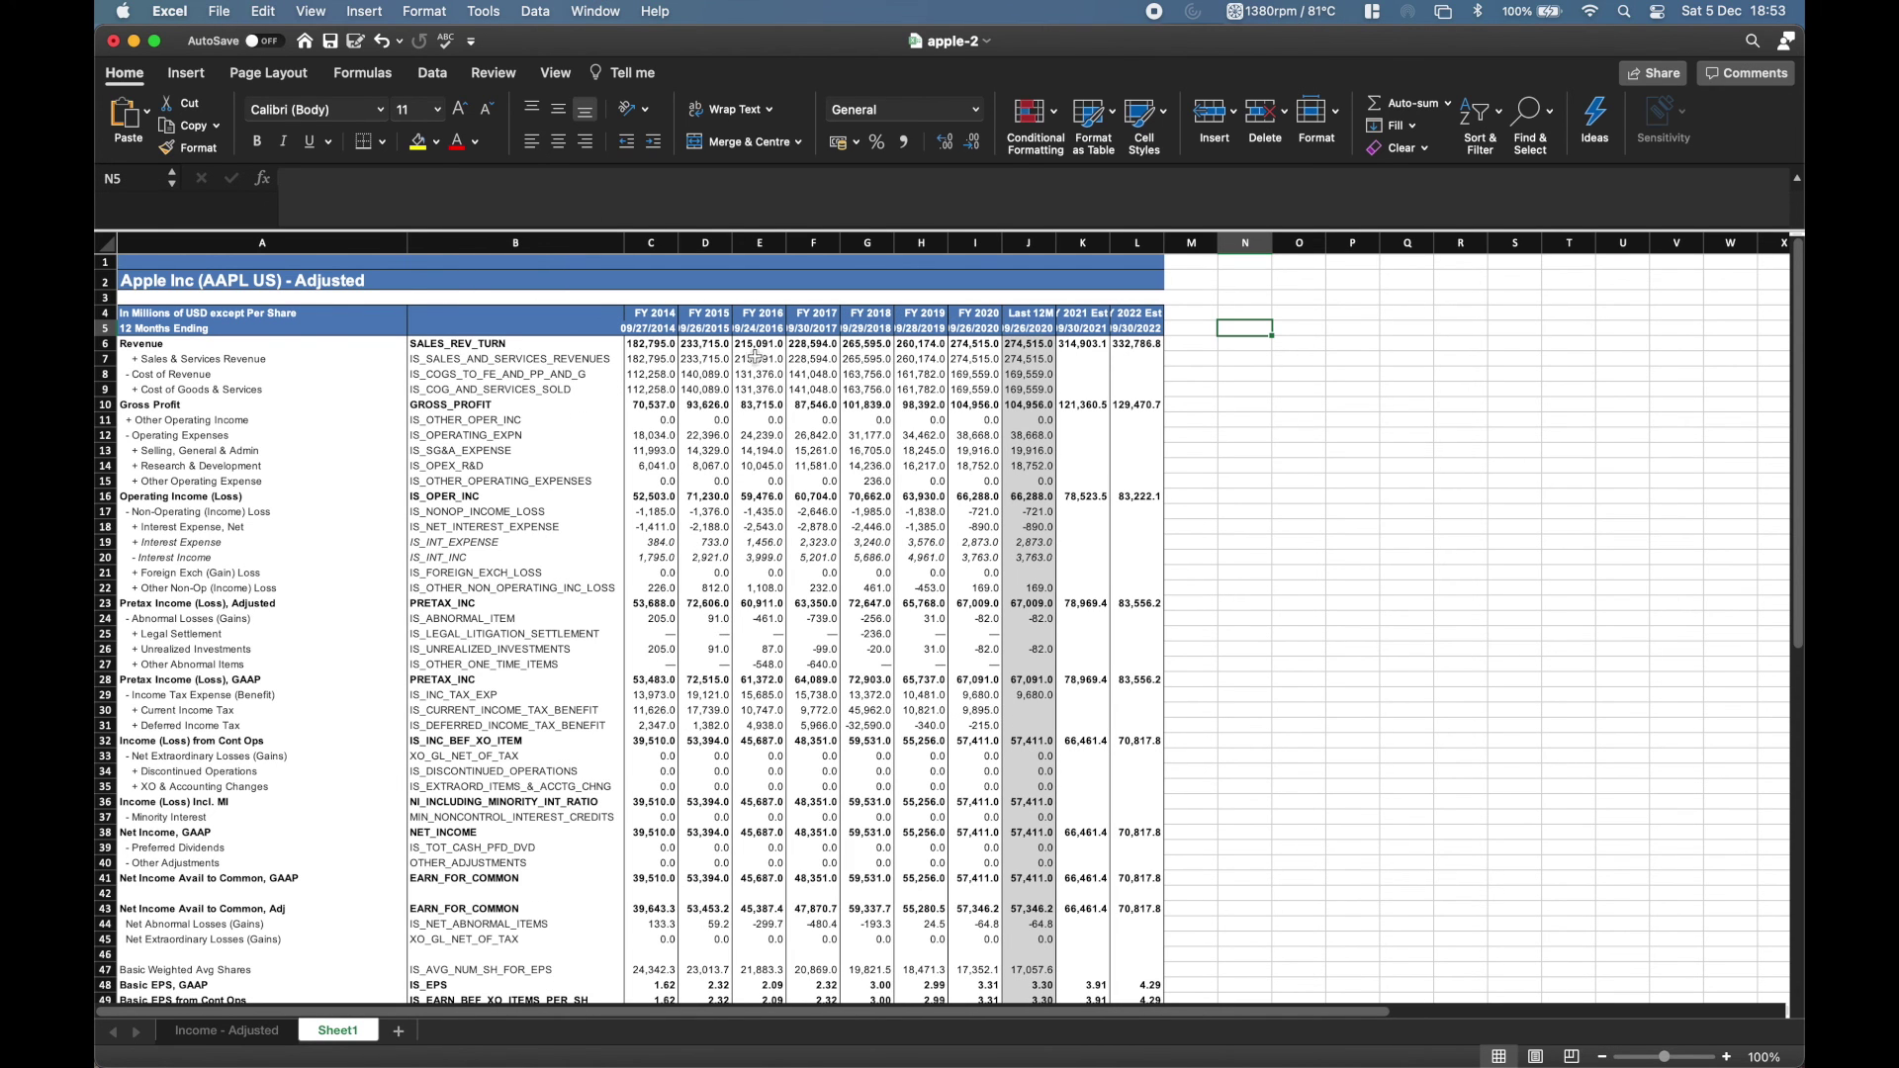
click(1242, 422)
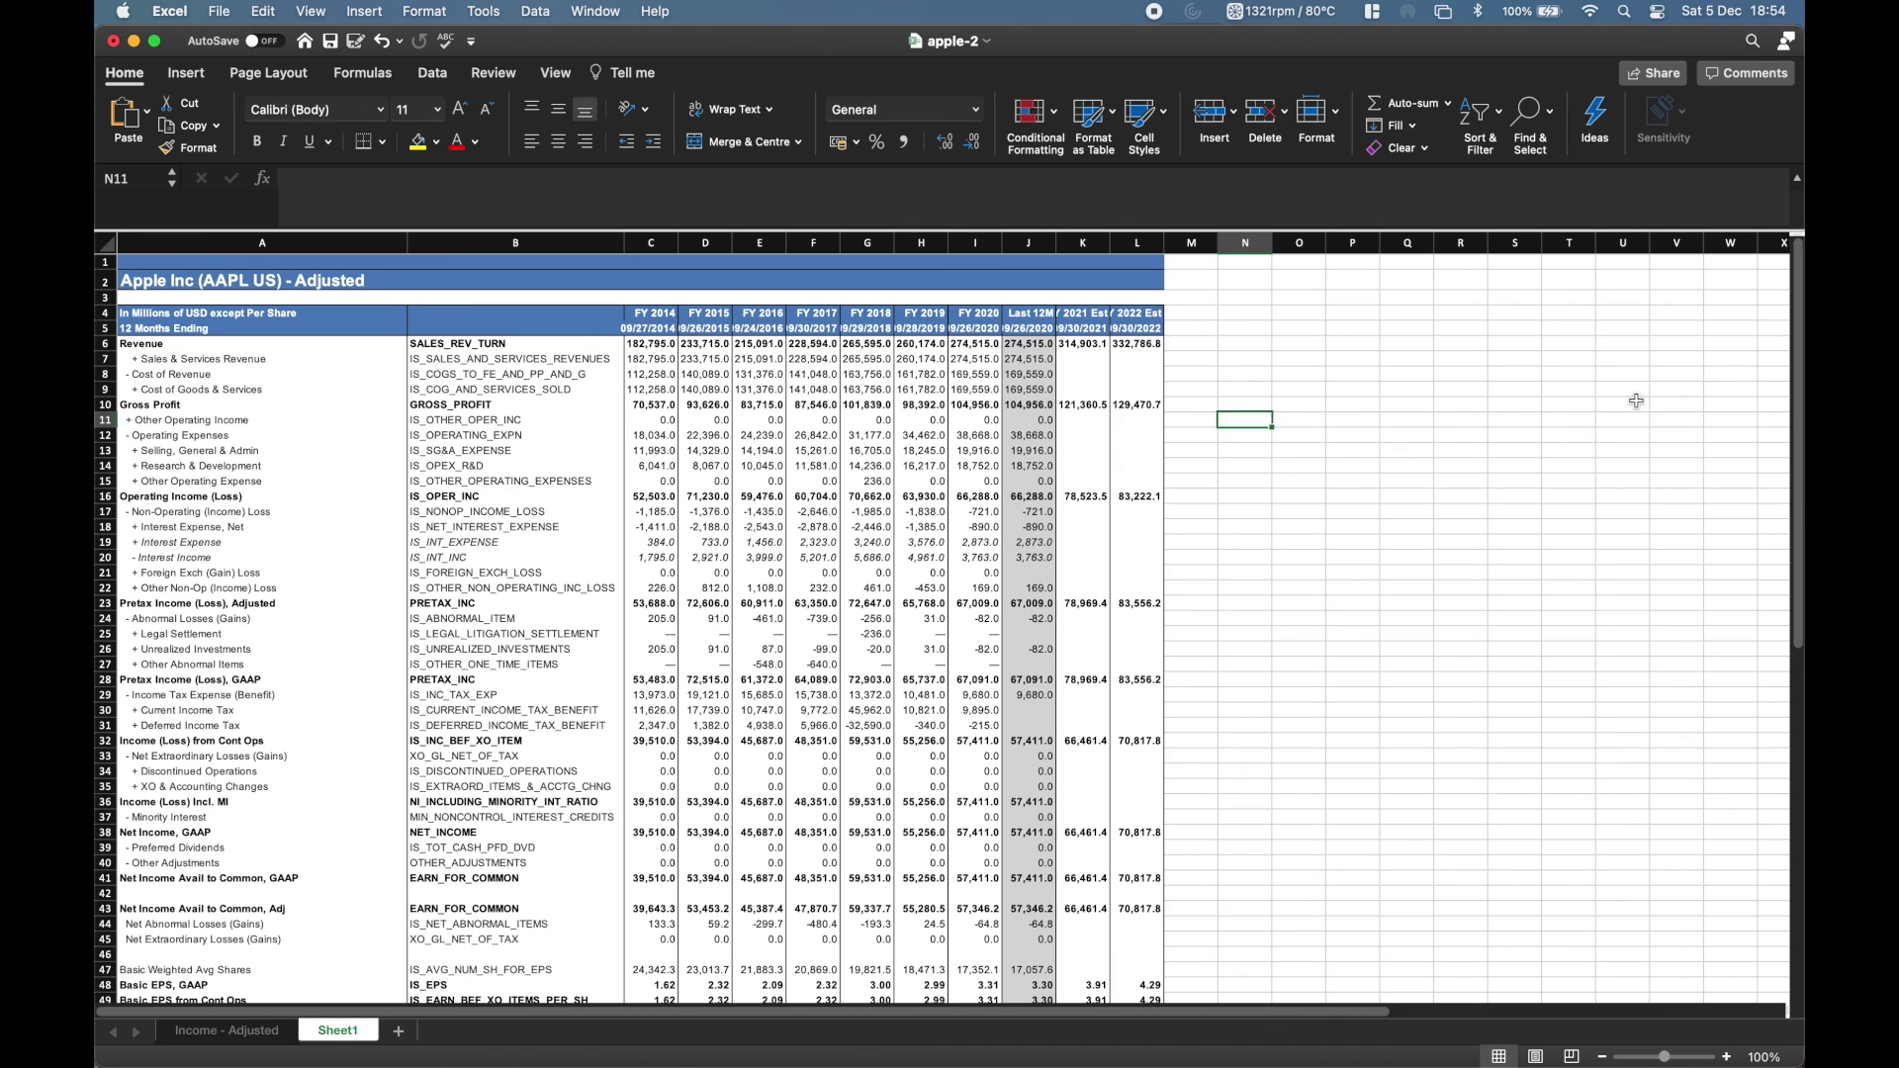